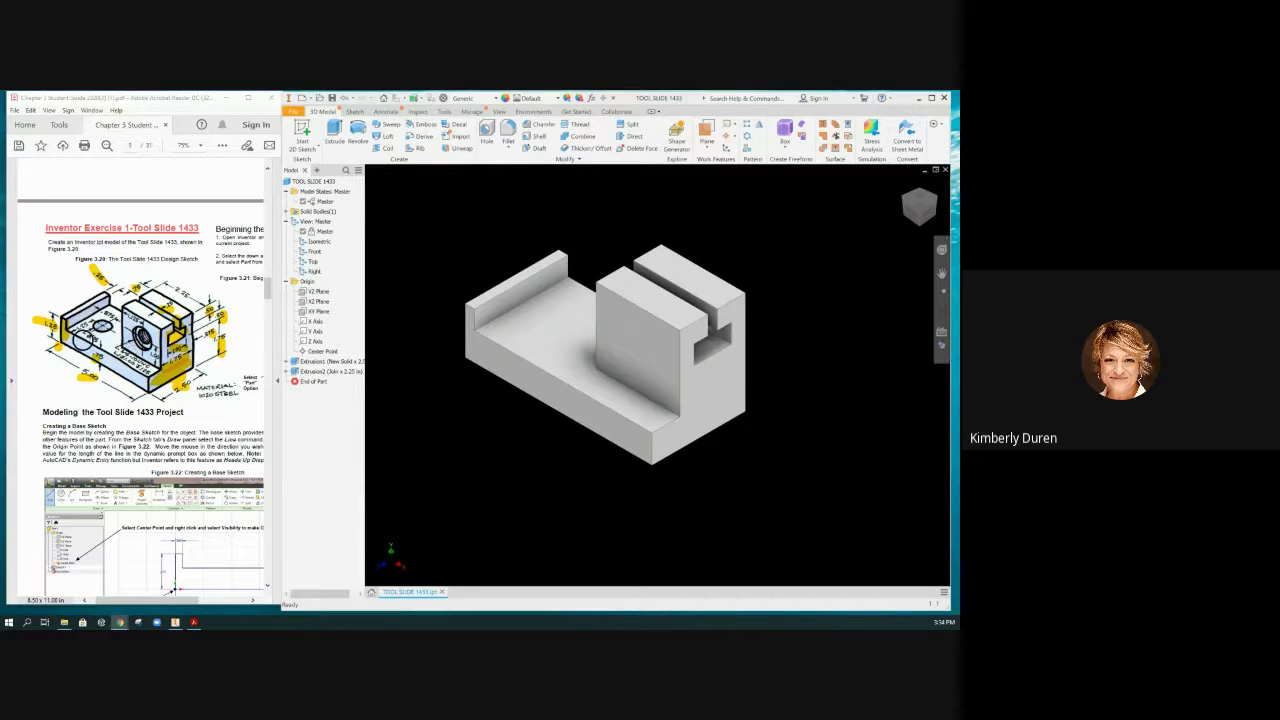
# - Start a Hole on the Tool Slide as a seatless simple hole, then change it to a Clearance hole
pyautogui.click(80, 338)
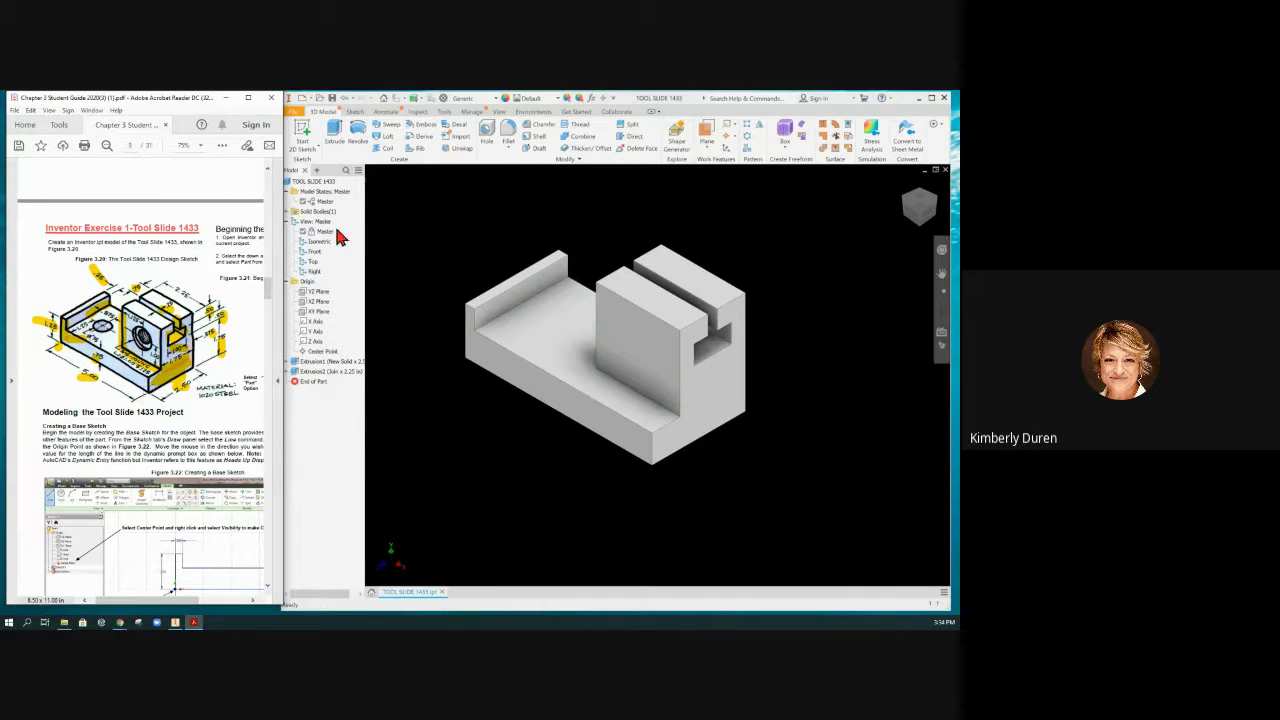
pyautogui.click(491, 220)
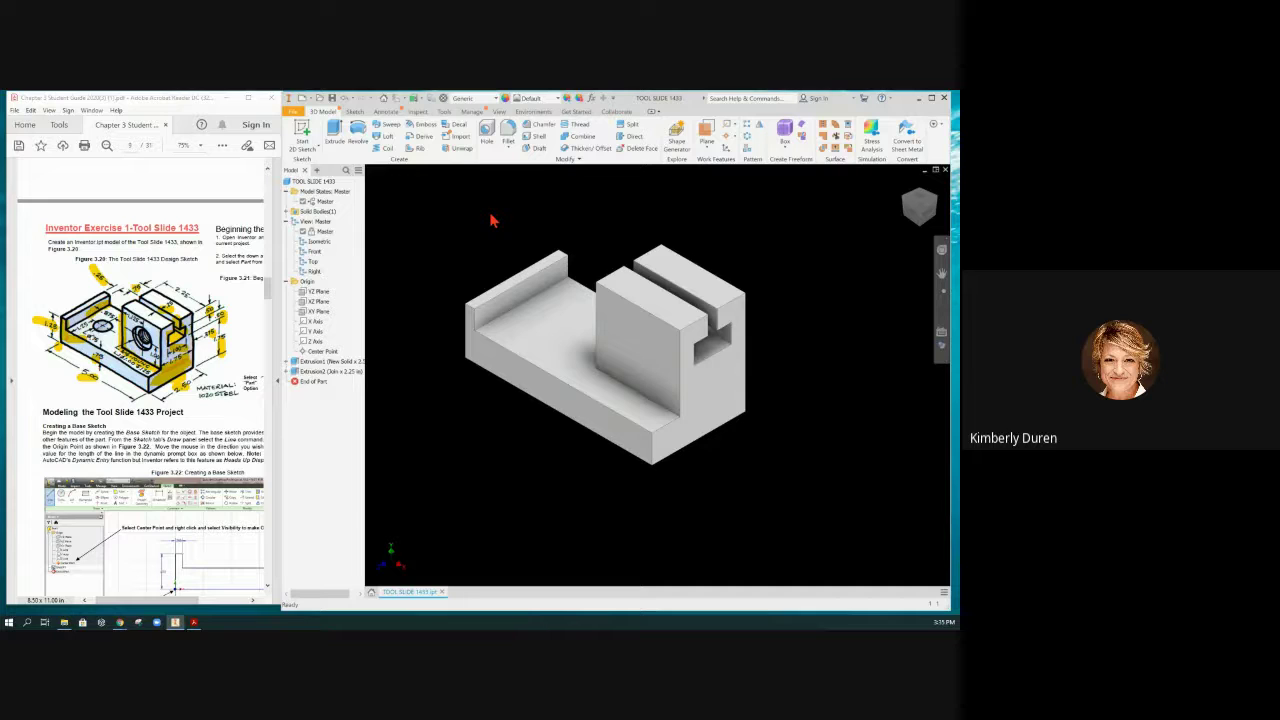
pyautogui.press('h')
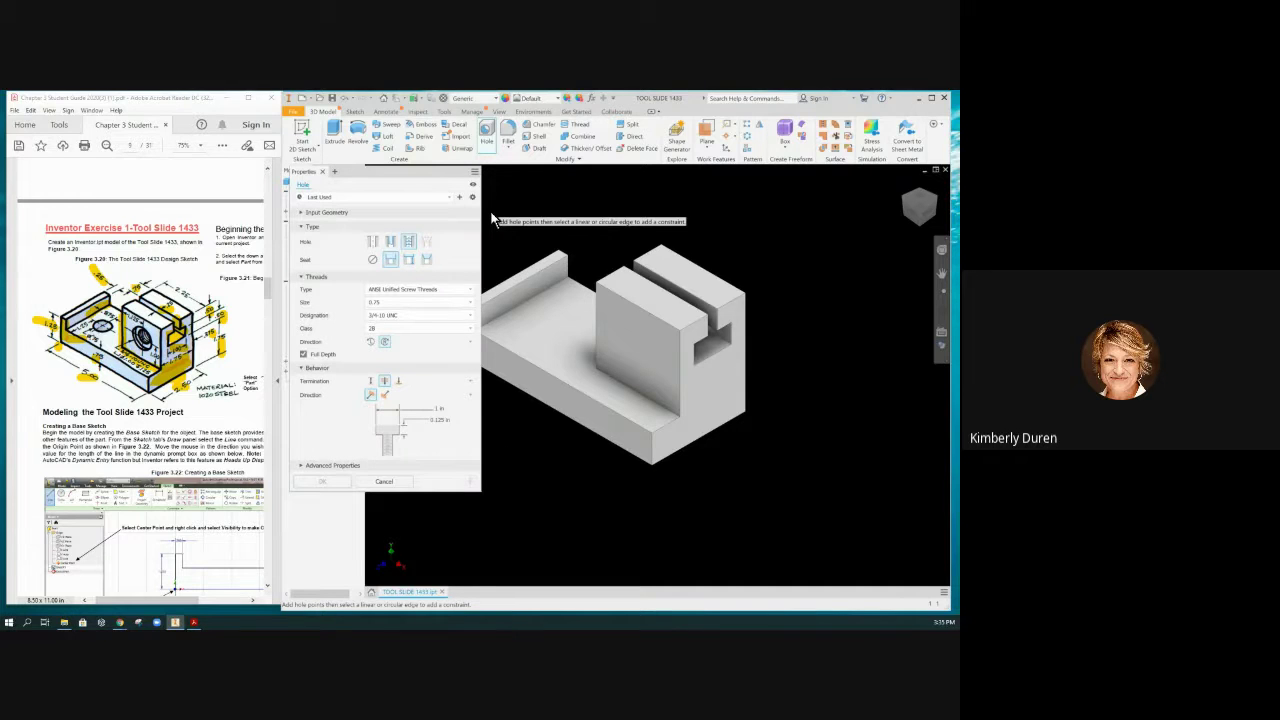
pyautogui.click(372, 243)
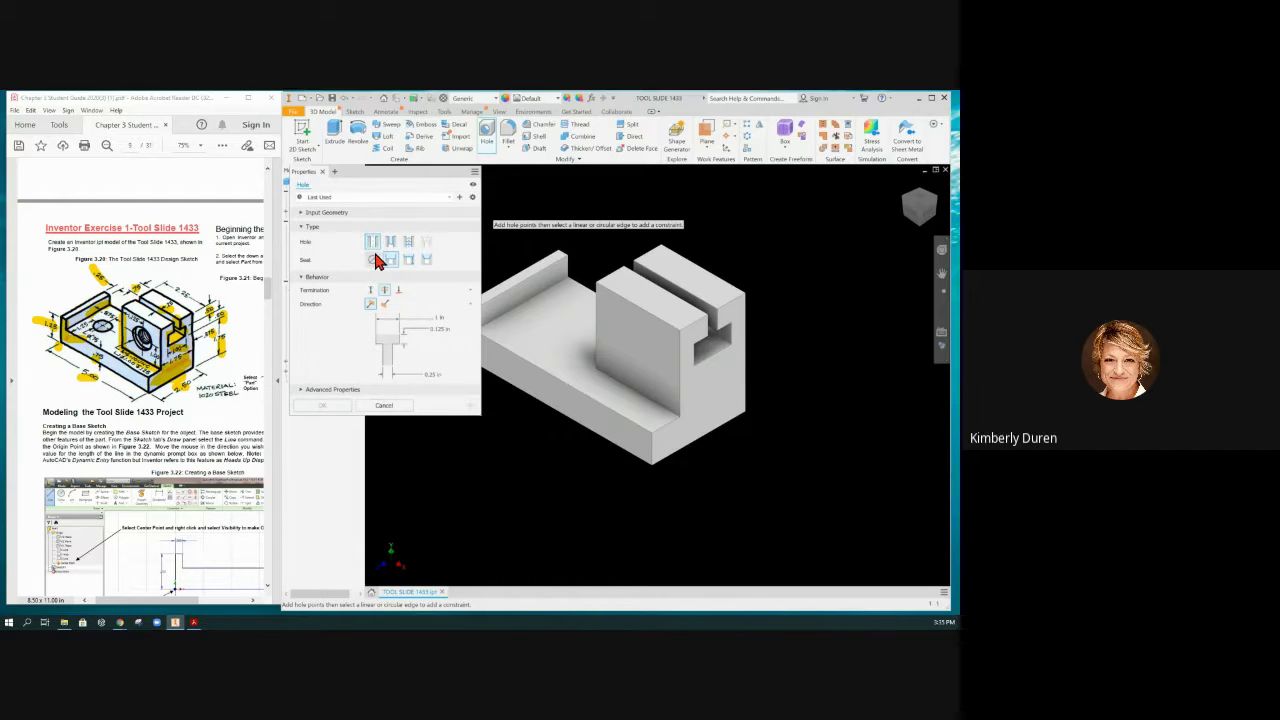
pyautogui.click(374, 262)
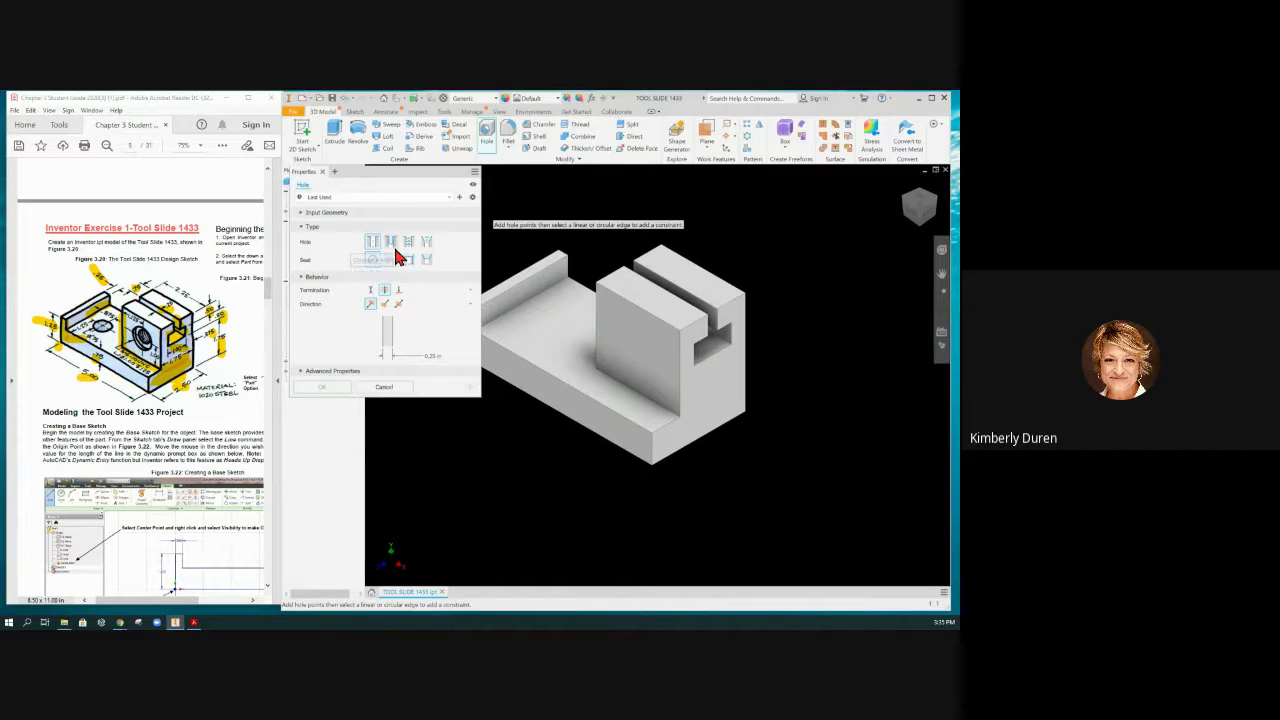
pyautogui.click(392, 243)
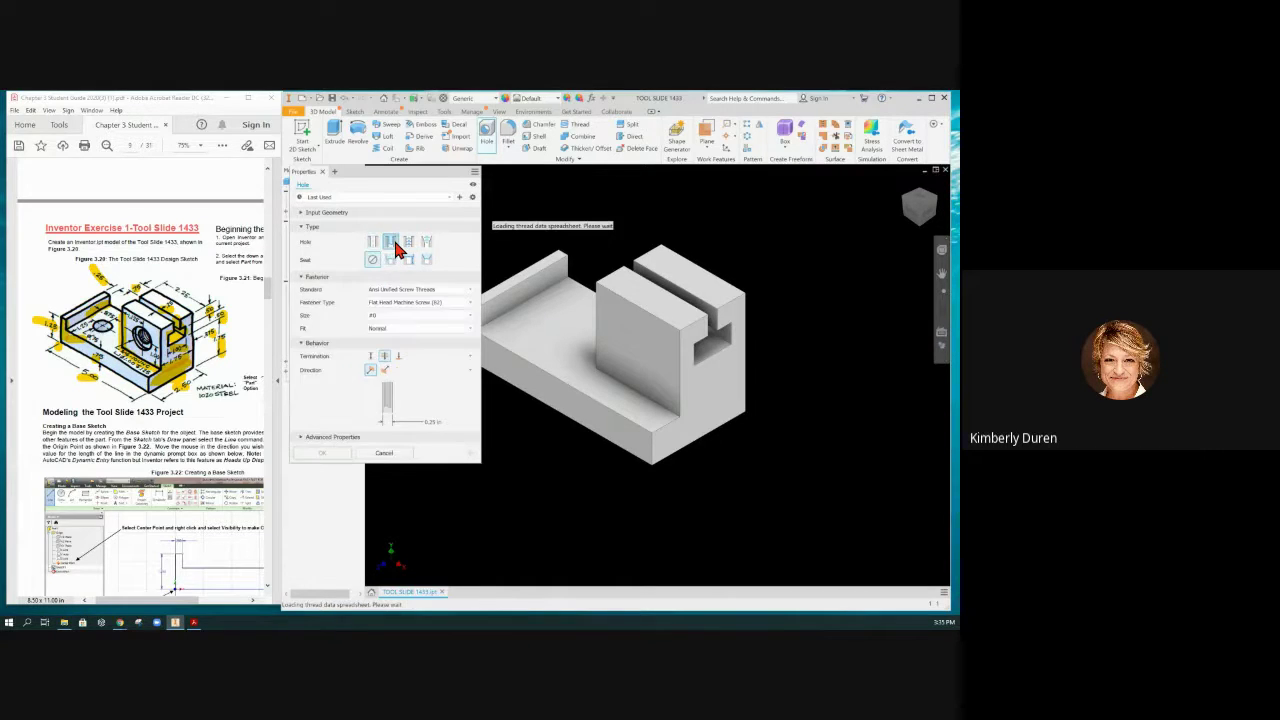
# - Maximize Inventor, keep the Normal clearance fit, and change to a 3/4-10 UNC tapped hole
pyautogui.click(932, 102)
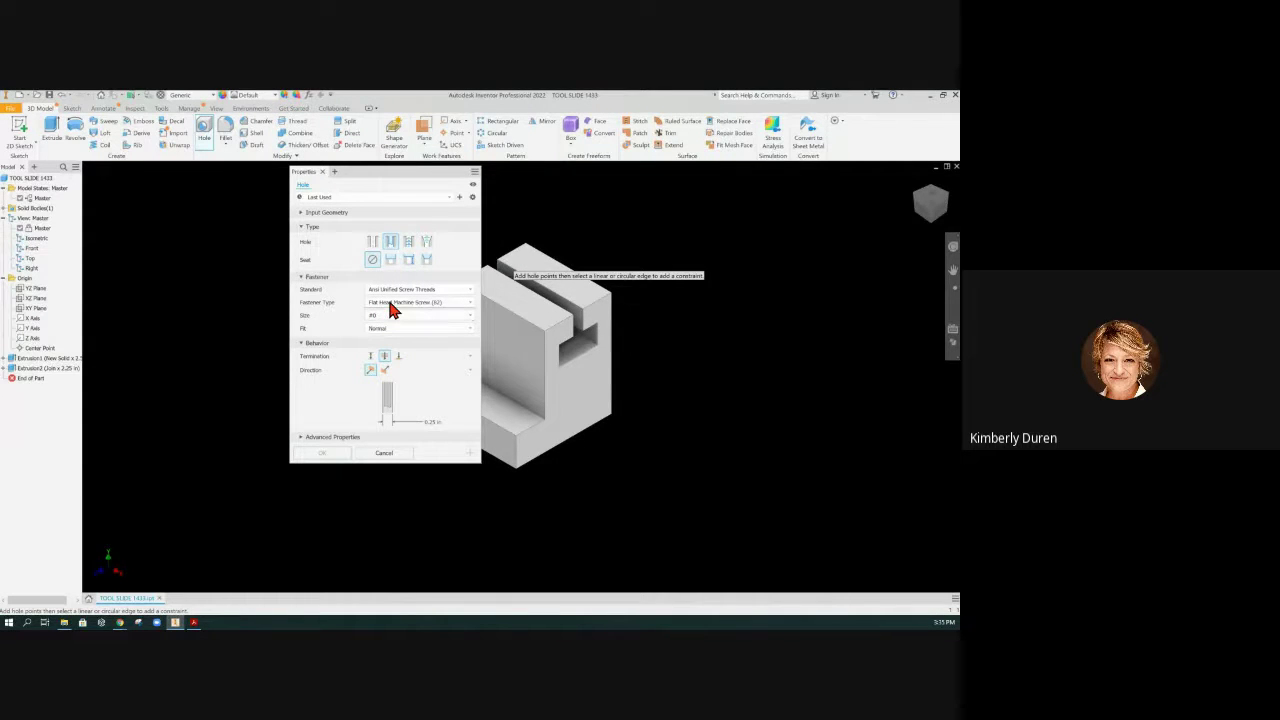
pyautogui.click(470, 332)
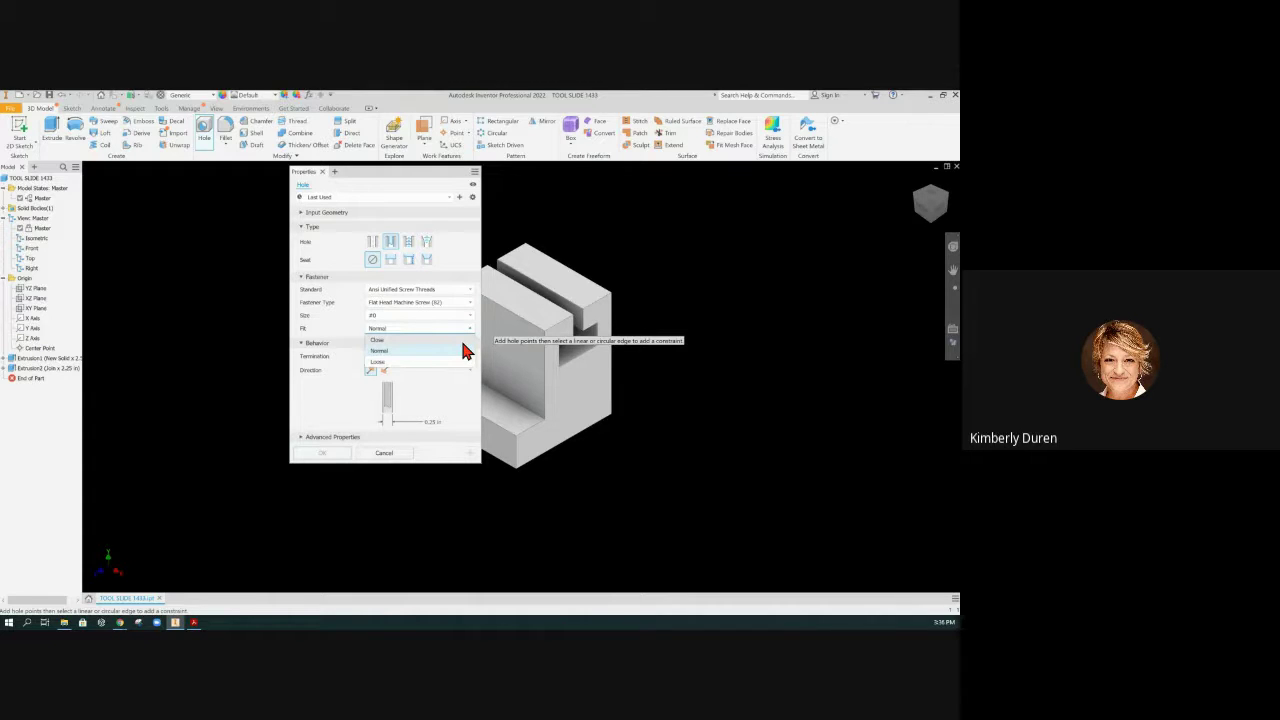
pyautogui.click(415, 256)
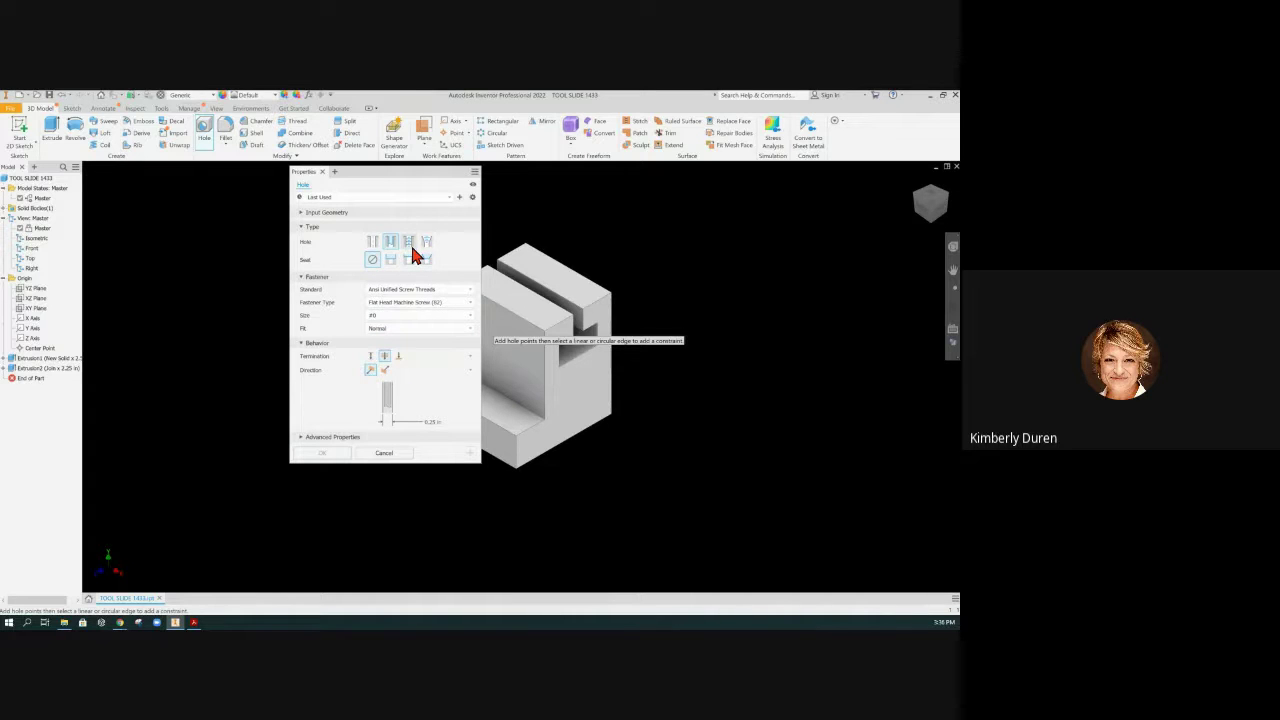
pyautogui.click(409, 244)
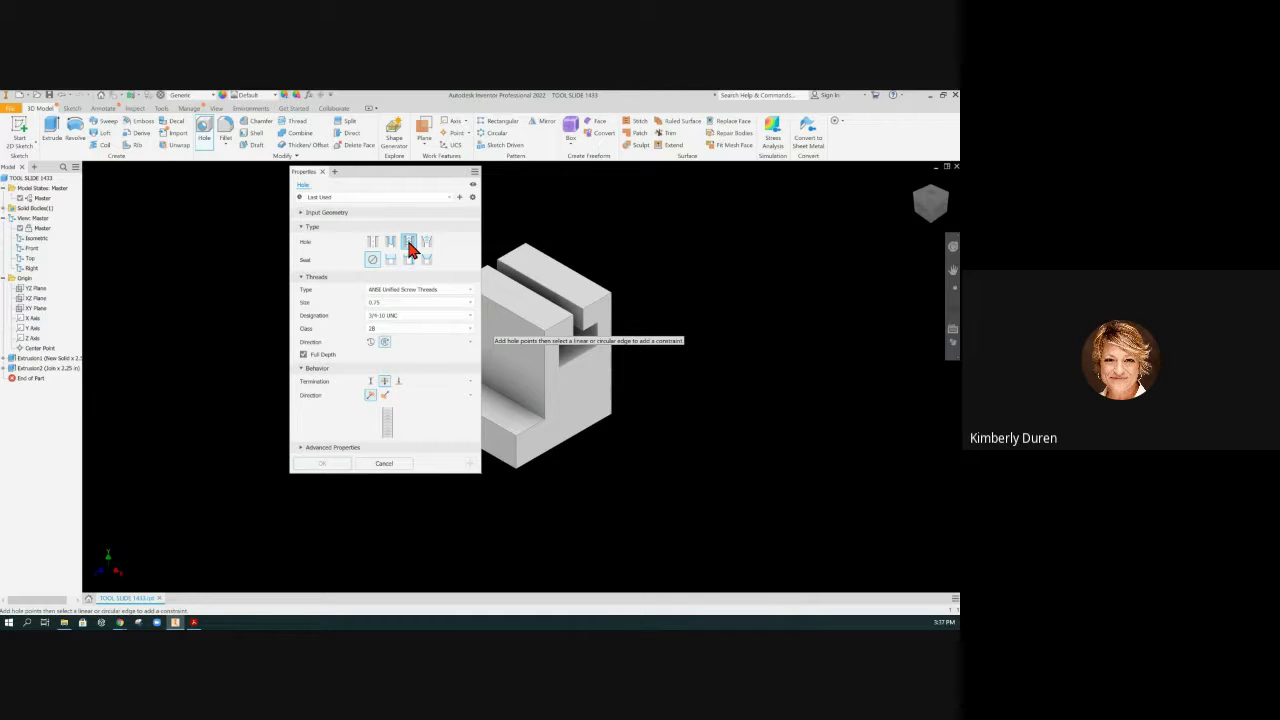
pyautogui.click(465, 292)
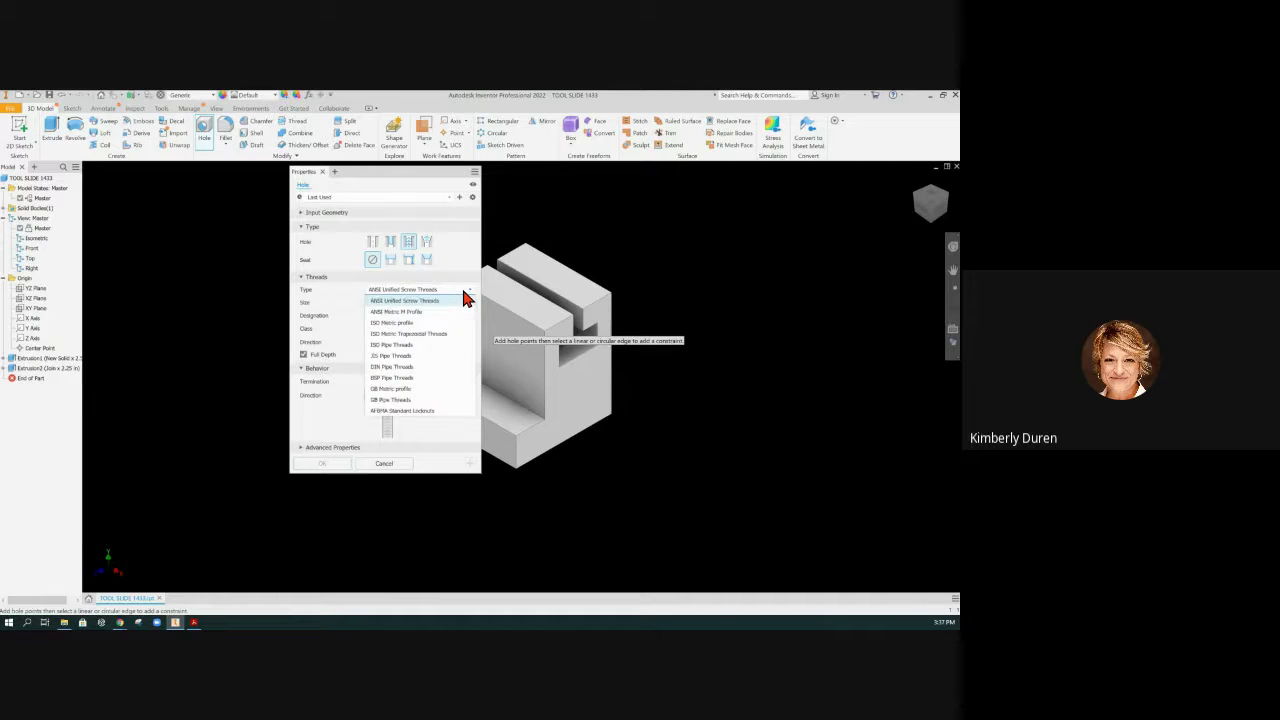
pyautogui.click(465, 300)
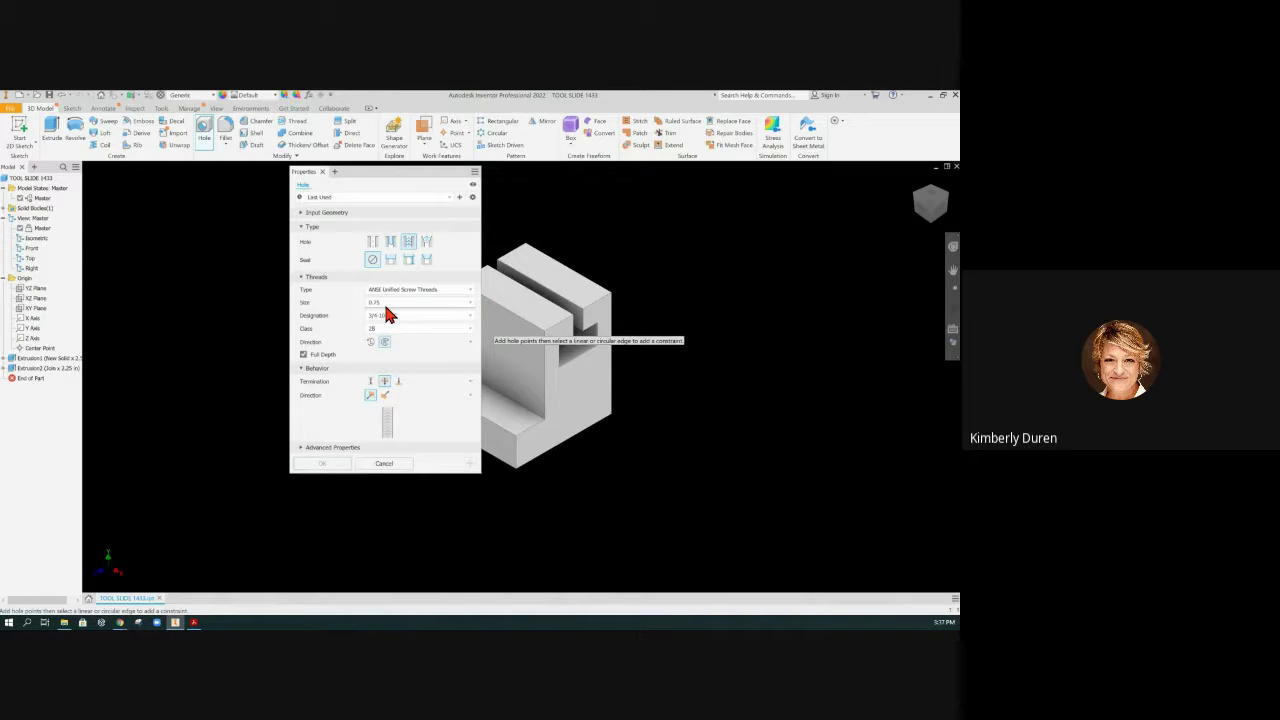
# - Keep the 3/4-10 UNC designation, then change to a 3/4-14 NPT taper tapped hole
pyautogui.click(387, 315)
pyautogui.click(466, 318)
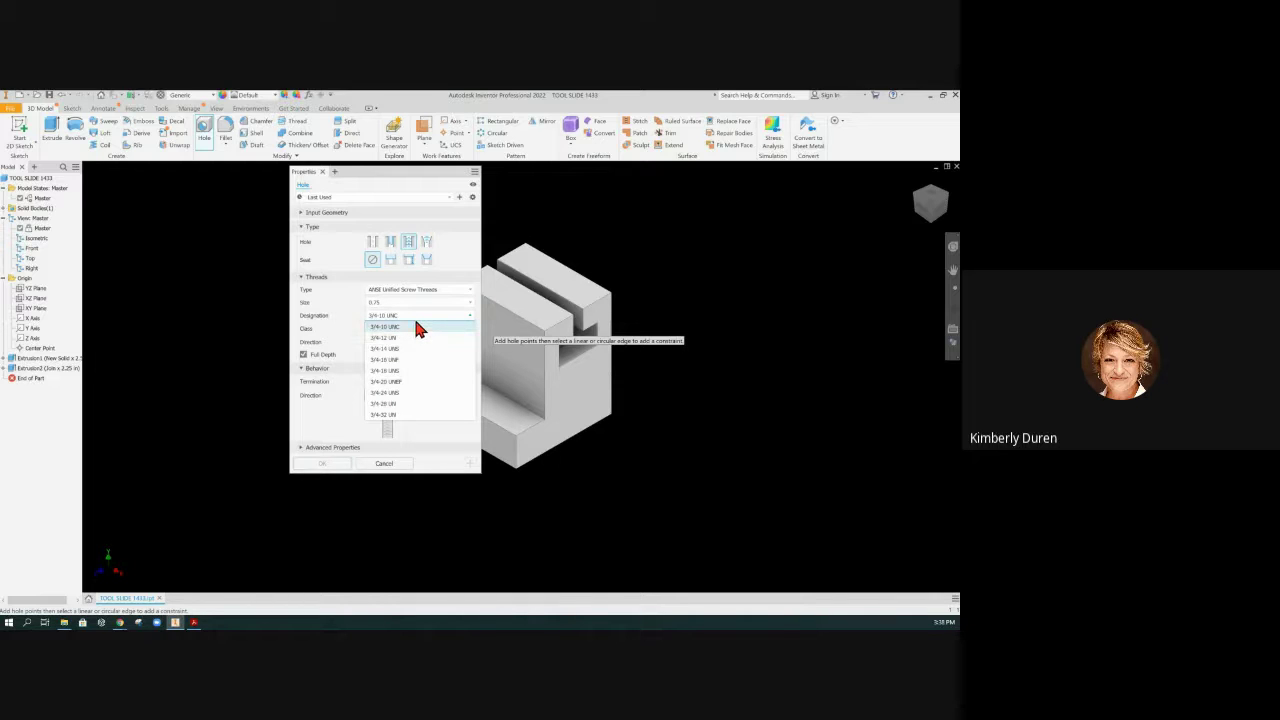
pyautogui.click(436, 250)
pyautogui.click(428, 244)
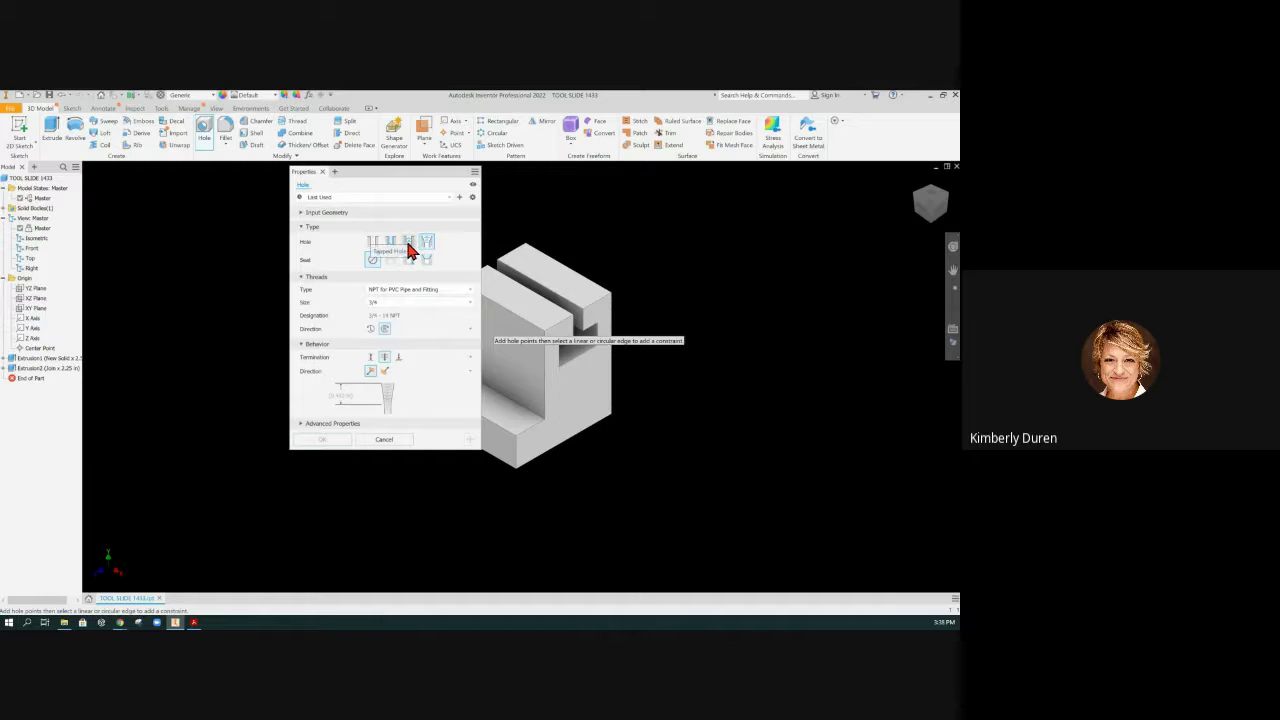
# - Make it a straight 3/4-10 UNC tapped hole running Through All, threaded Full Depth
pyautogui.click(409, 245)
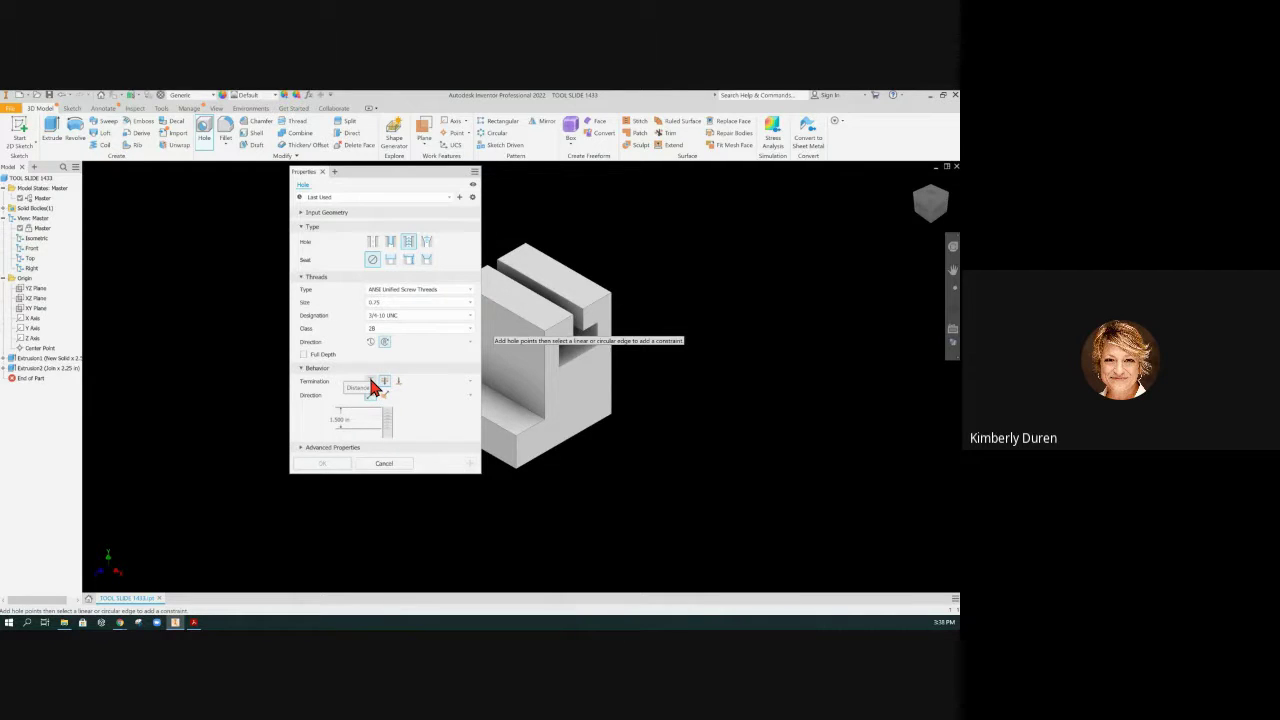
pyautogui.click(371, 382)
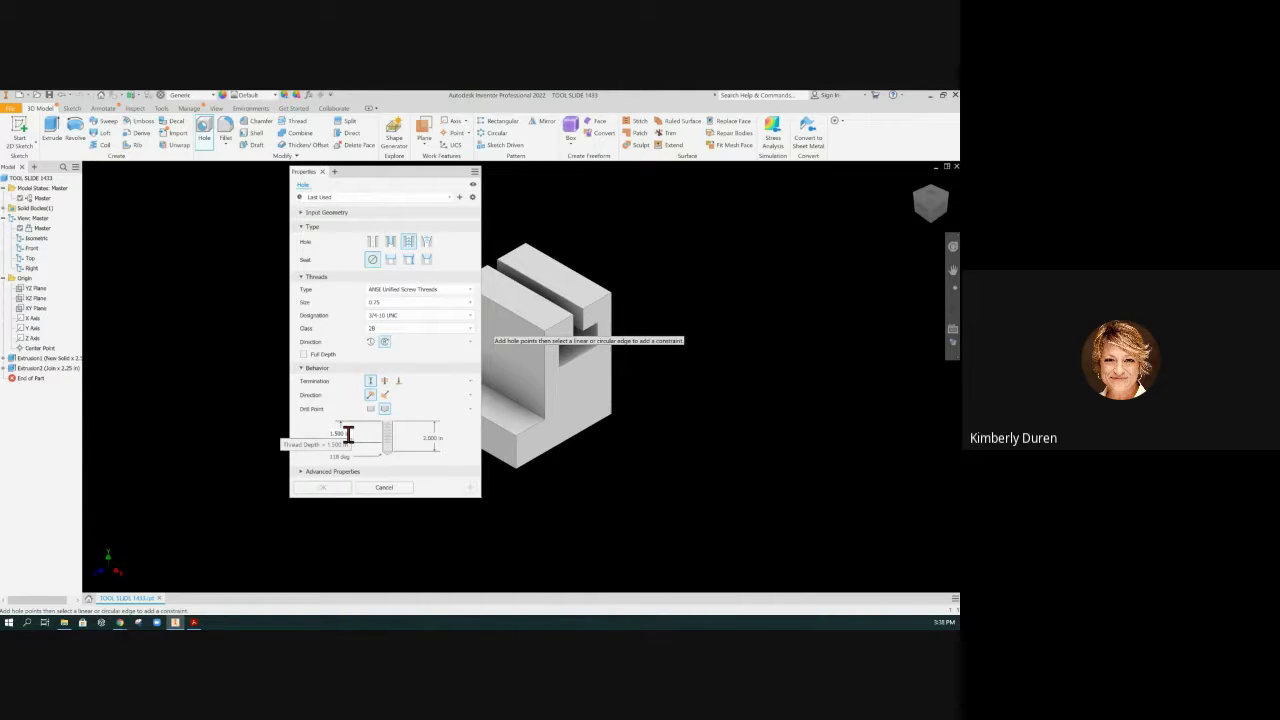
pyautogui.click(386, 382)
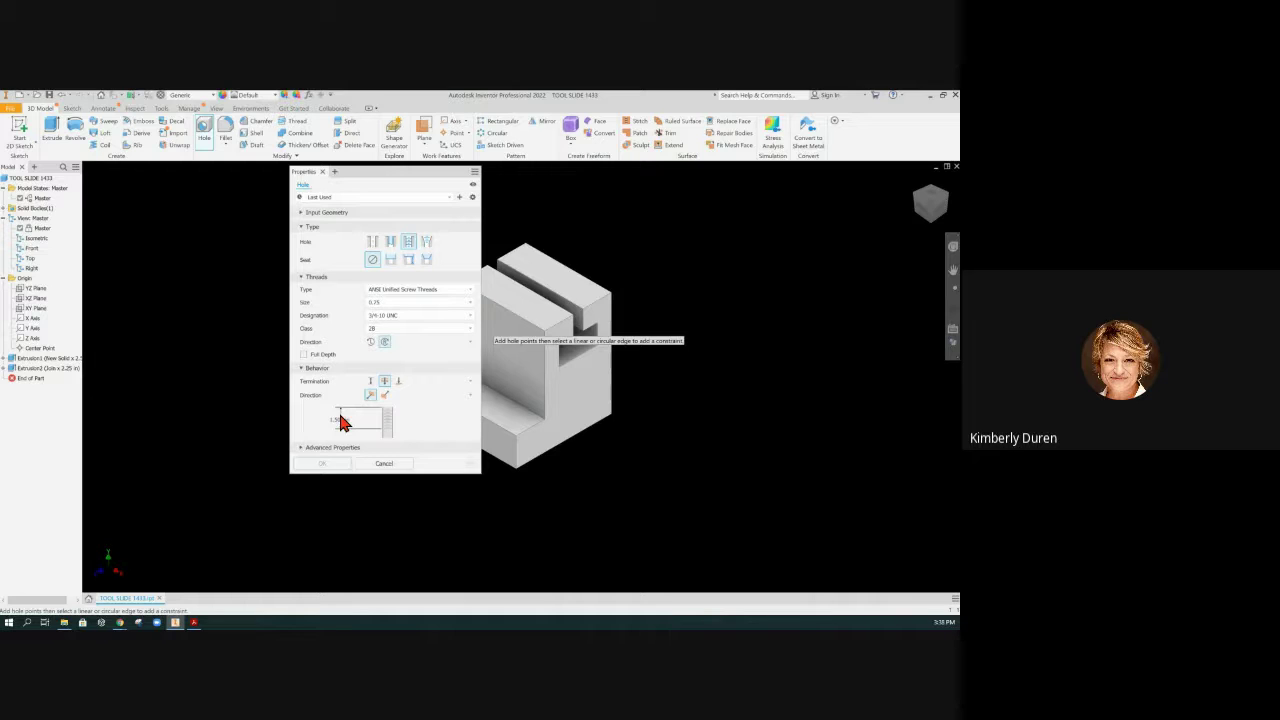
pyautogui.click(304, 356)
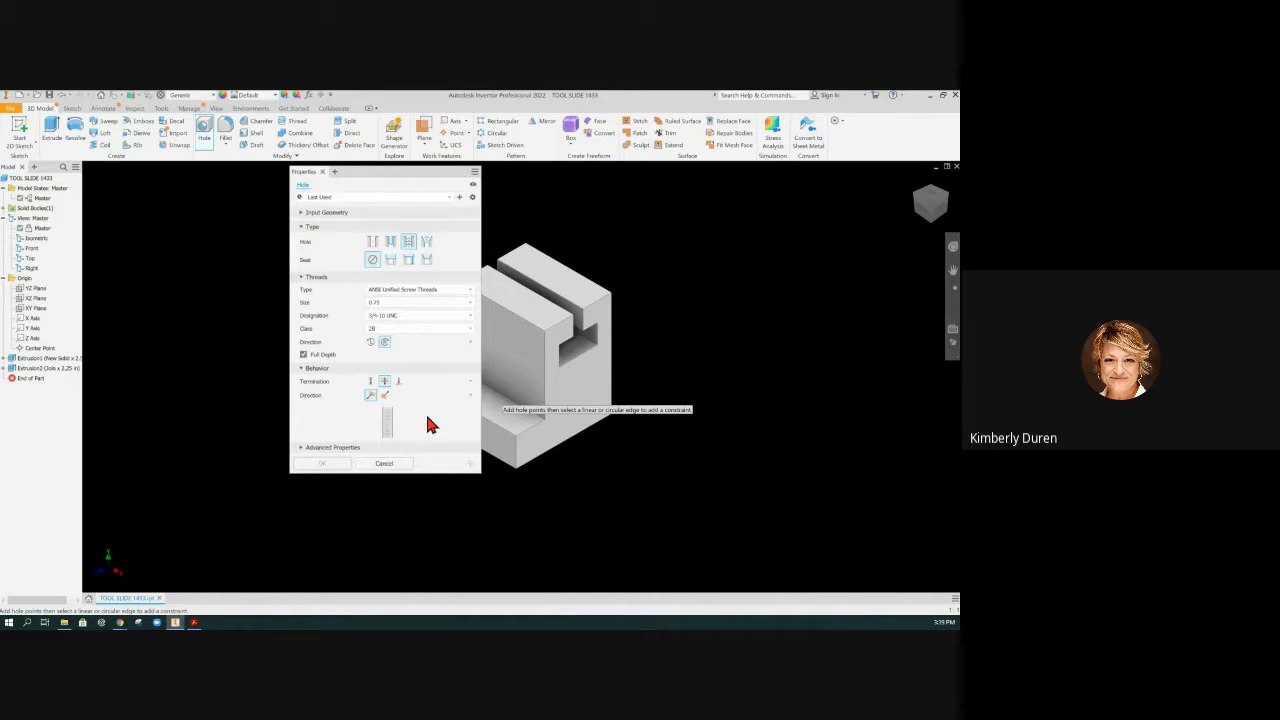
# - Review the thread class options and keep class 2B on the tapped hole
pyautogui.click(387, 330)
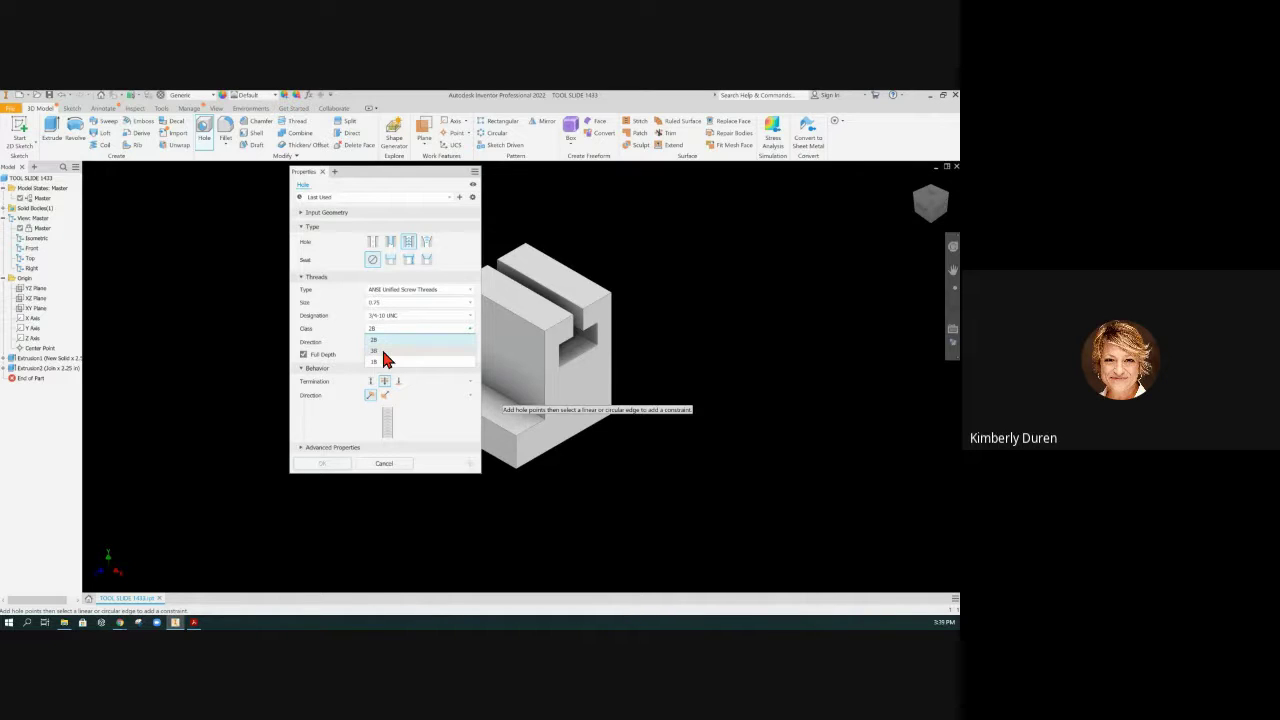
pyautogui.click(375, 360)
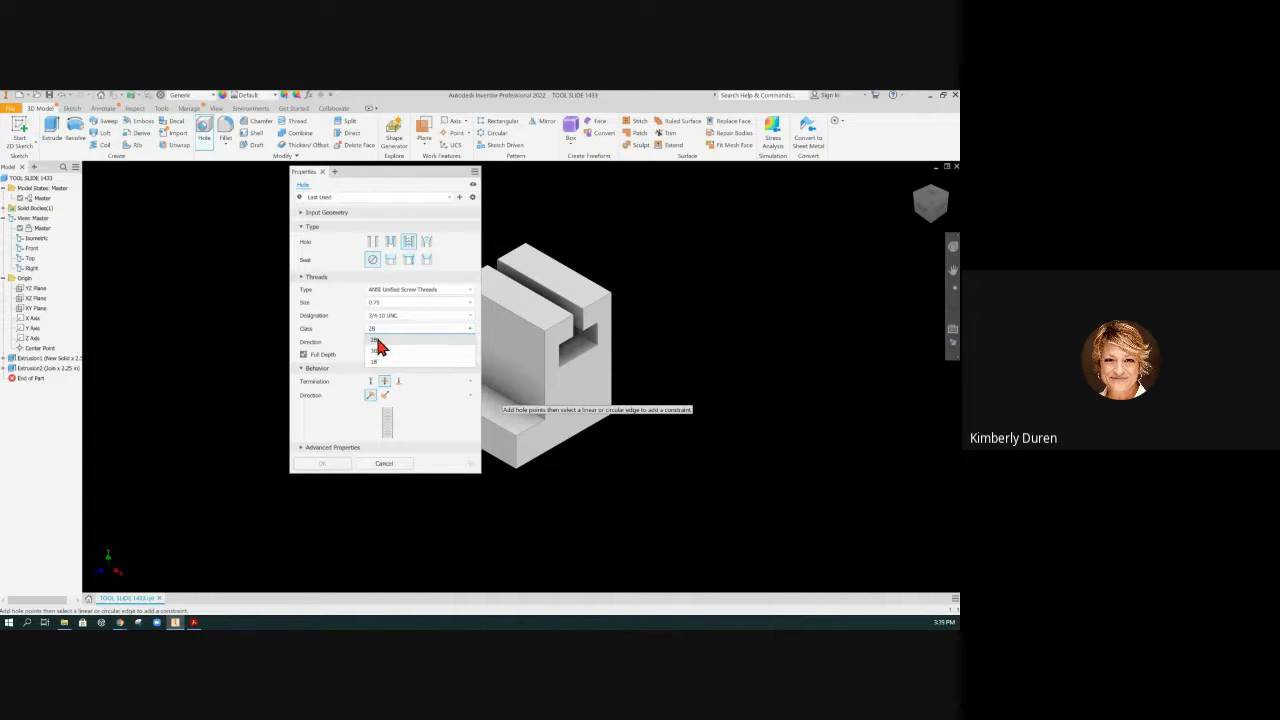
pyautogui.click(341, 343)
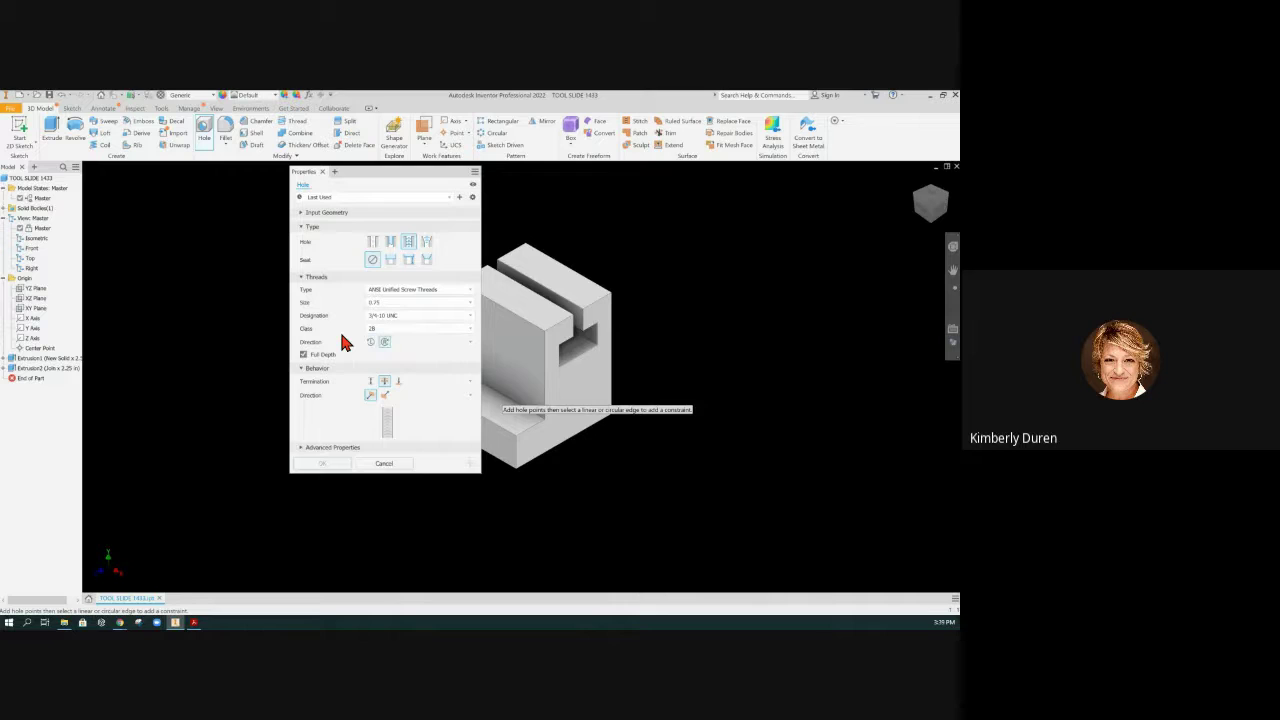
# - Try Distance then Through All termination, restore the window, and list the thread sizes
pyautogui.click(372, 382)
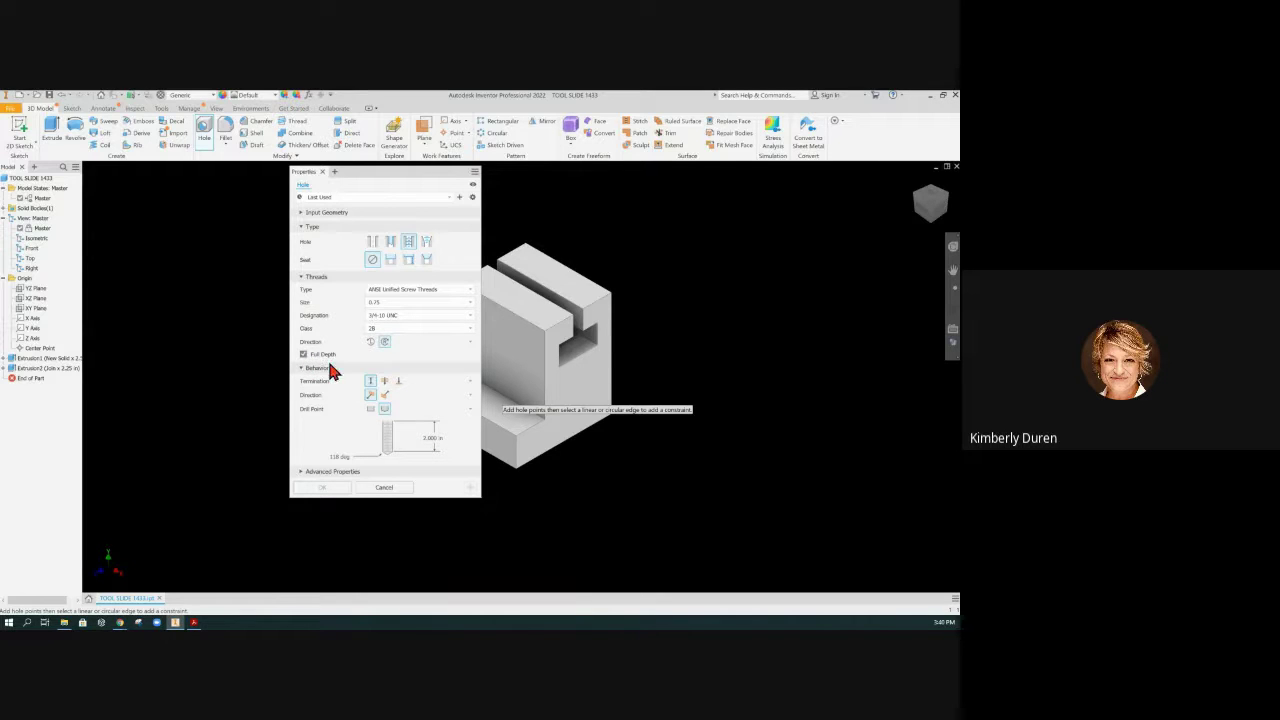
pyautogui.click(385, 382)
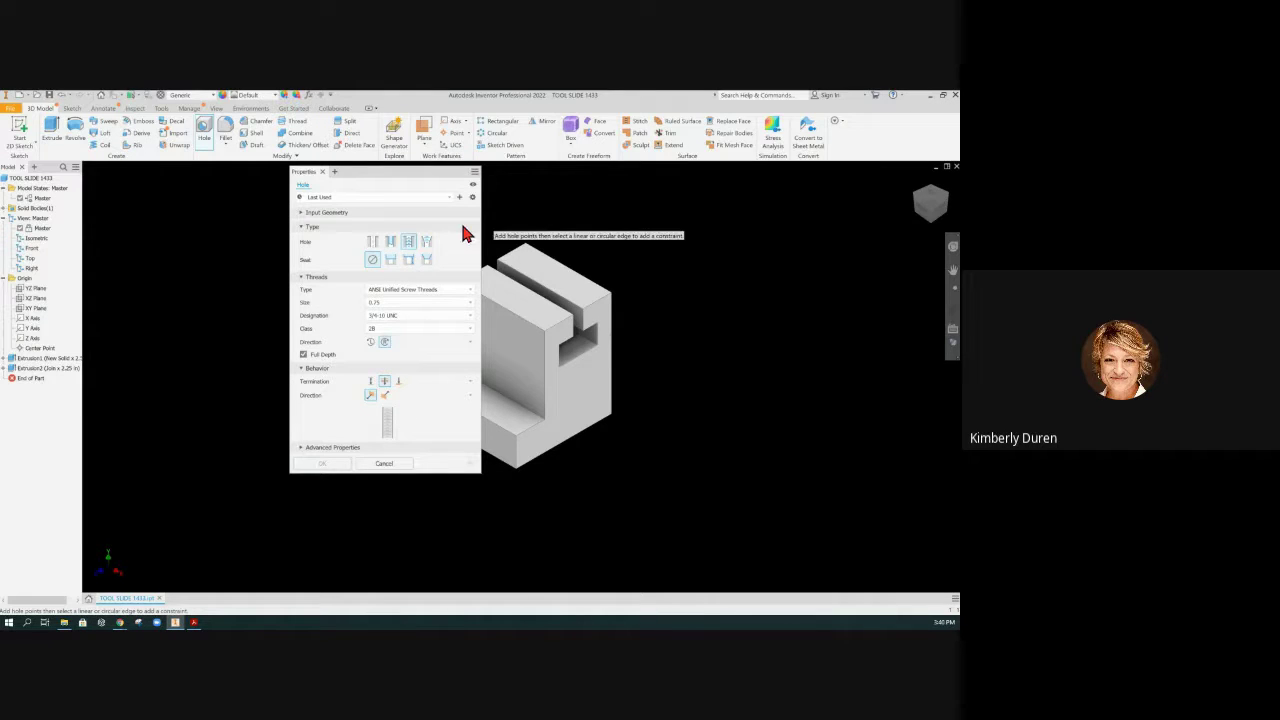
pyautogui.click(943, 95)
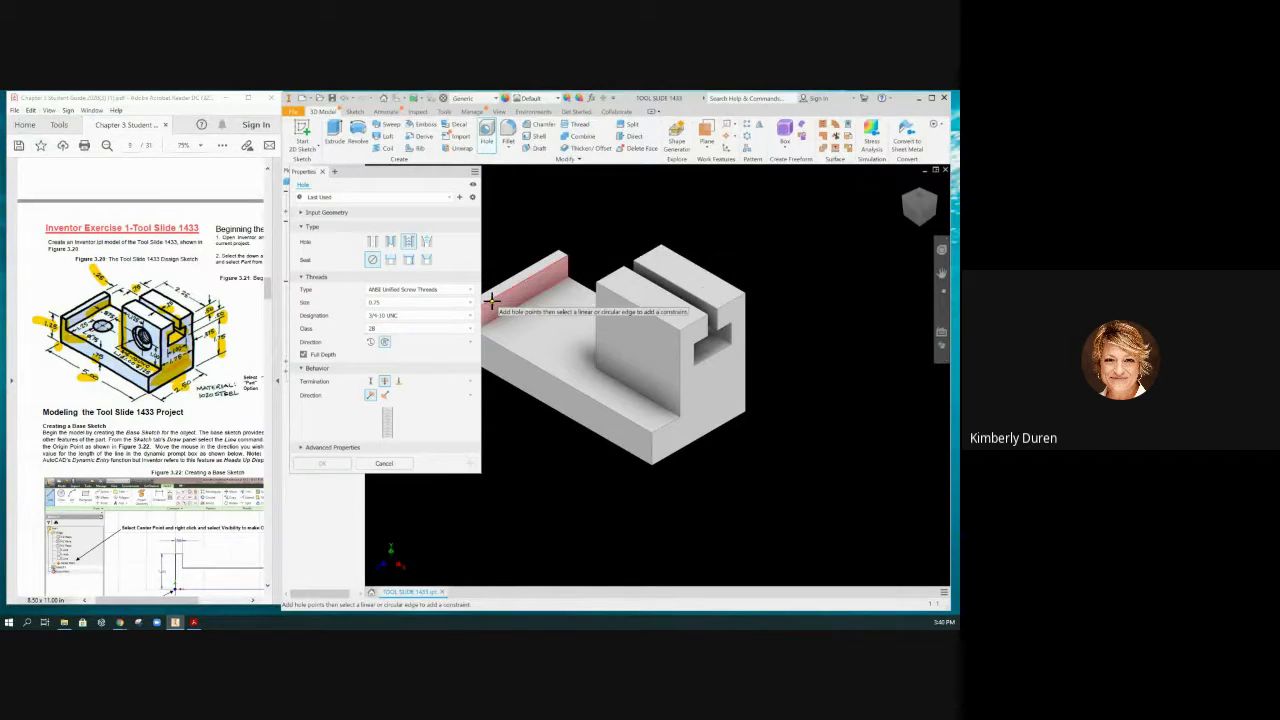
pyautogui.click(471, 304)
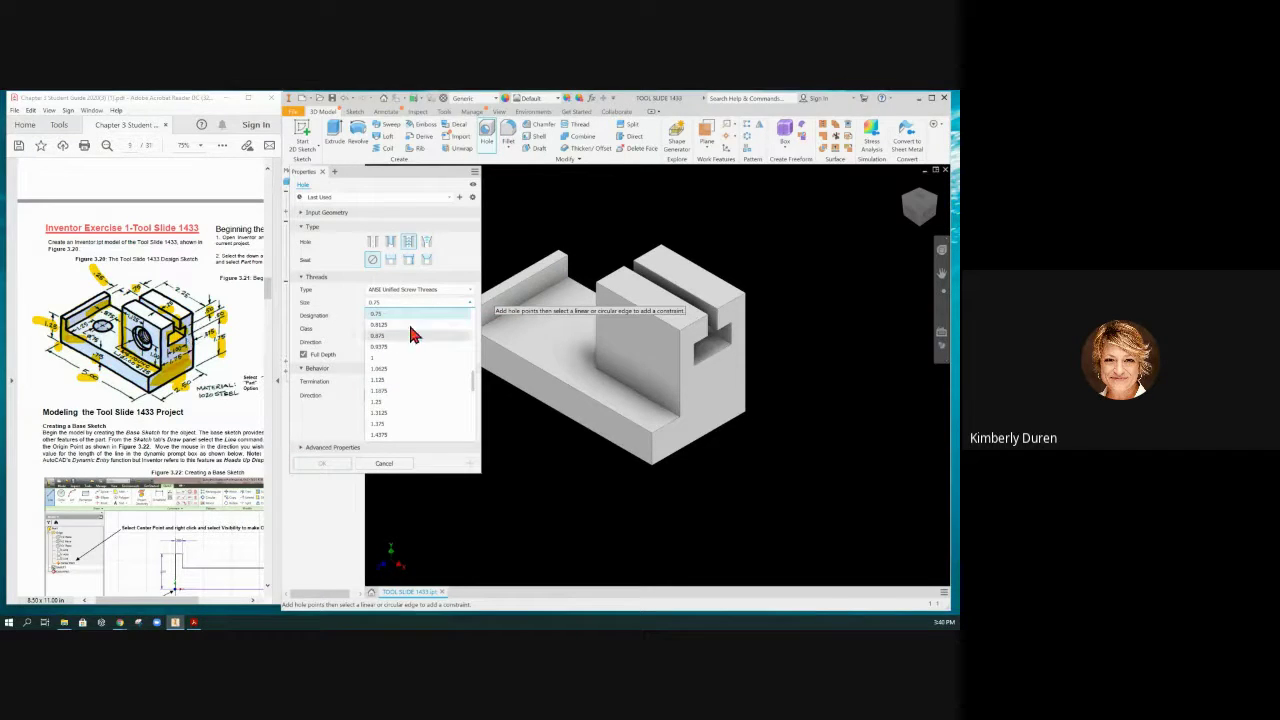
# - Set the thread to size 0.75 with 3/4-10 UNC designation, then check the exercise PDF
pyautogui.click(455, 268)
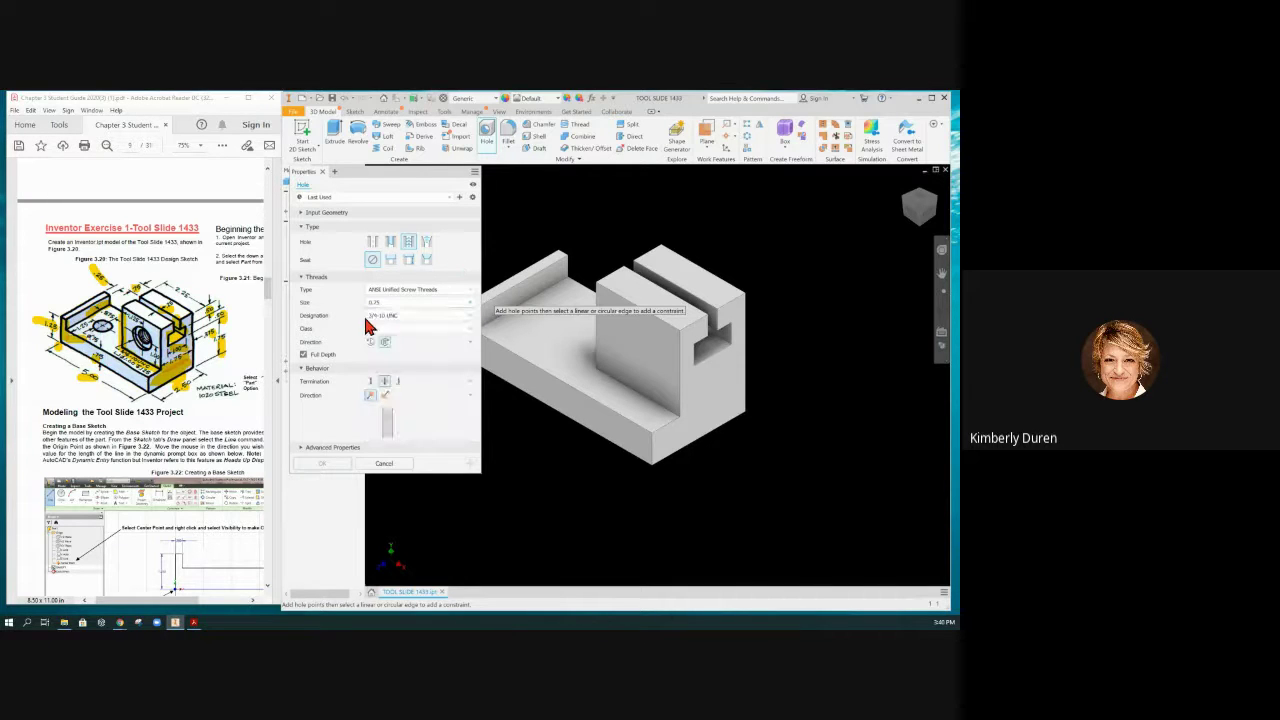
pyautogui.click(464, 318)
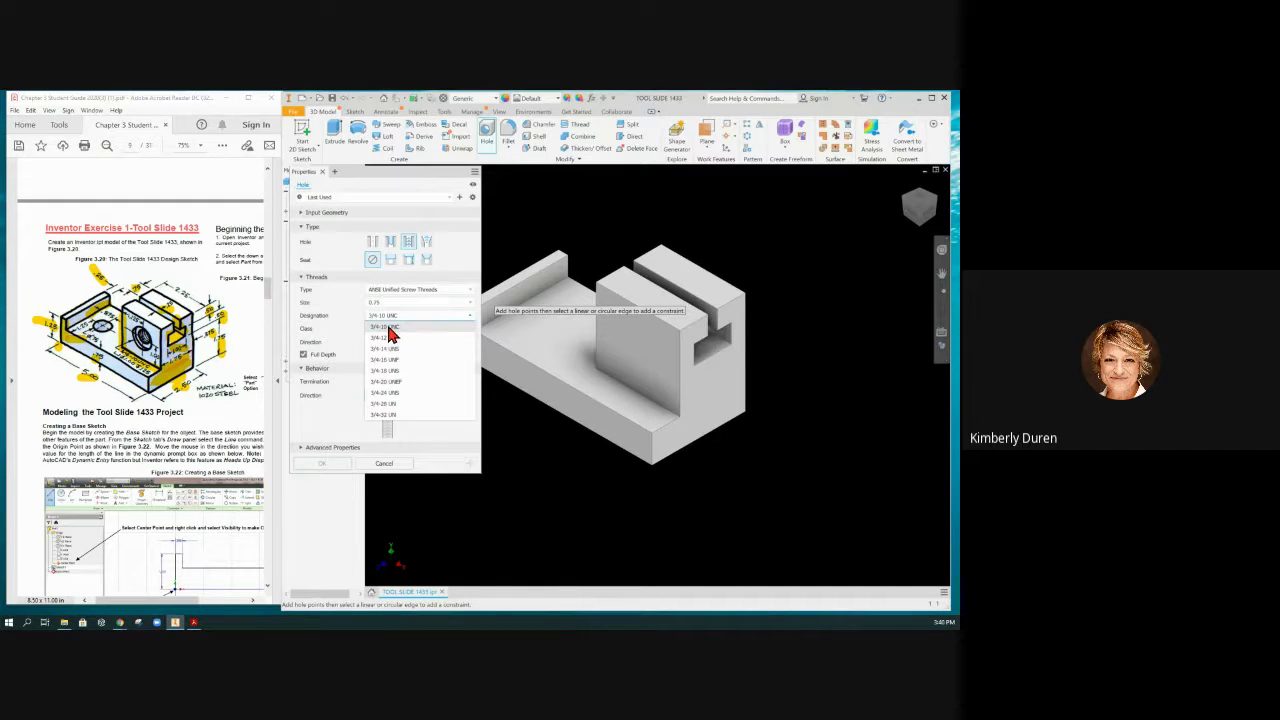
pyautogui.click(389, 332)
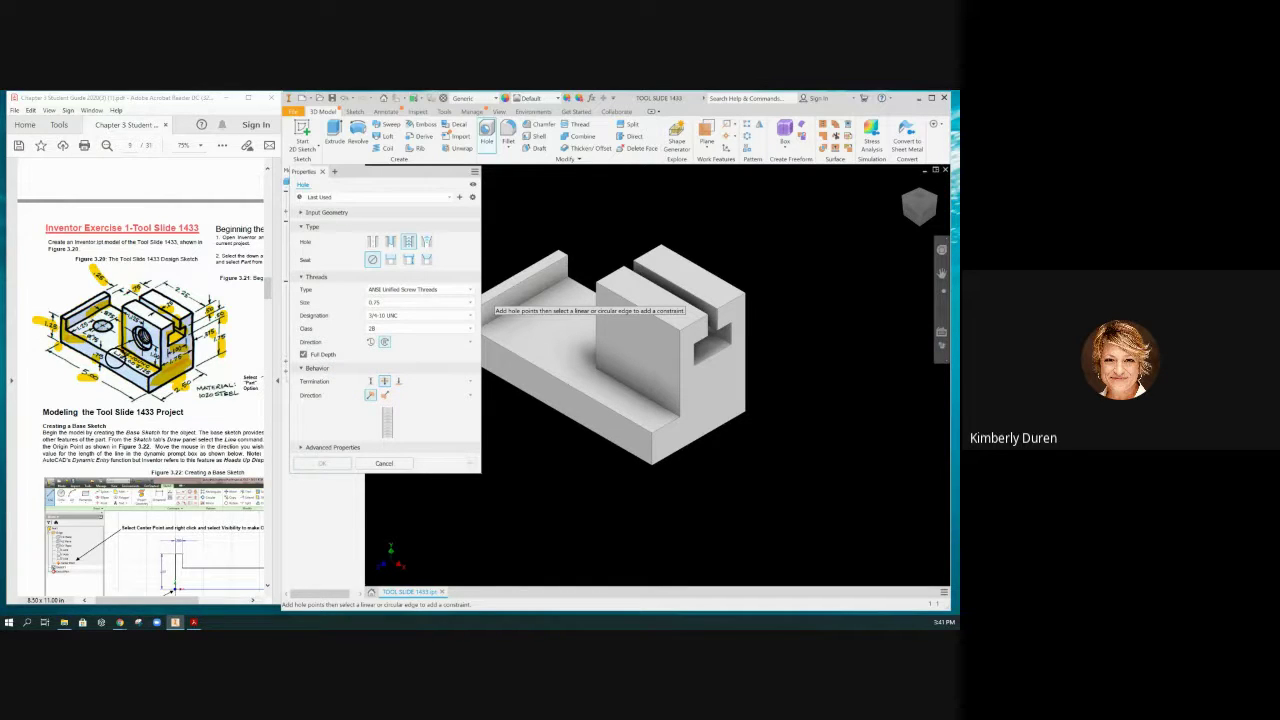
pyautogui.click(110, 356)
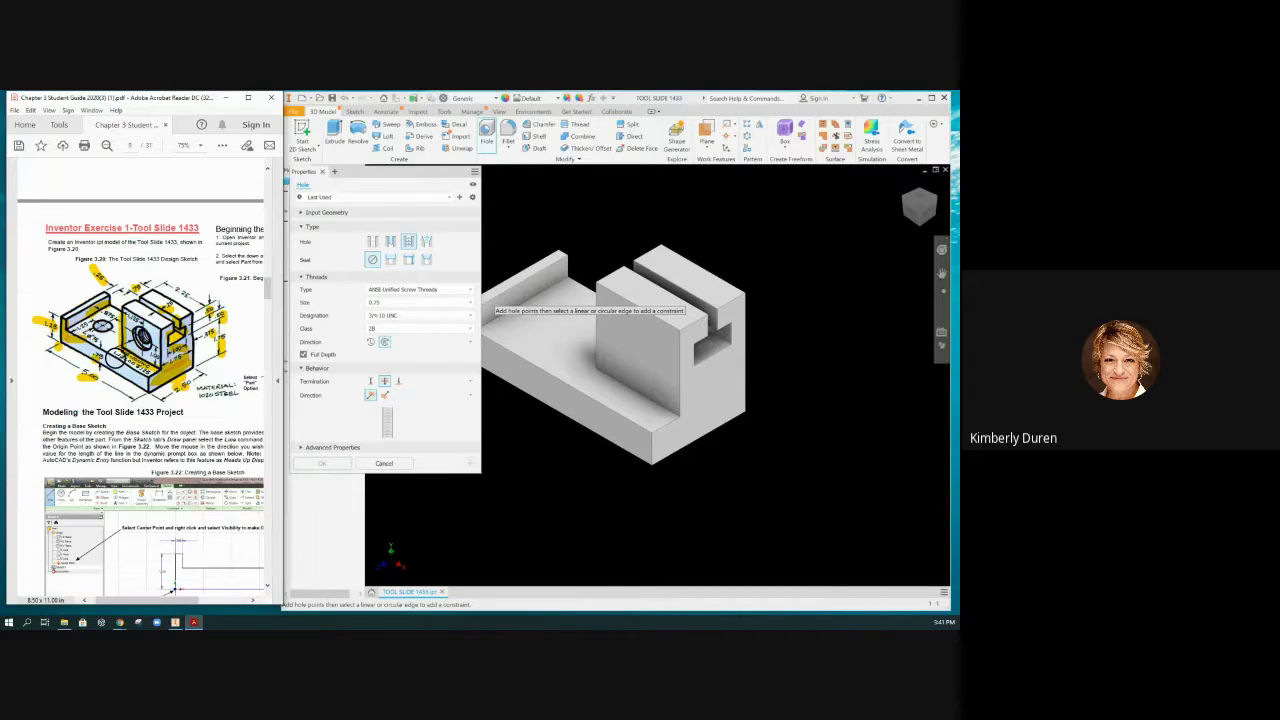
# - Choose a Counterbore seat for the tapped hole
pyautogui.click(394, 262)
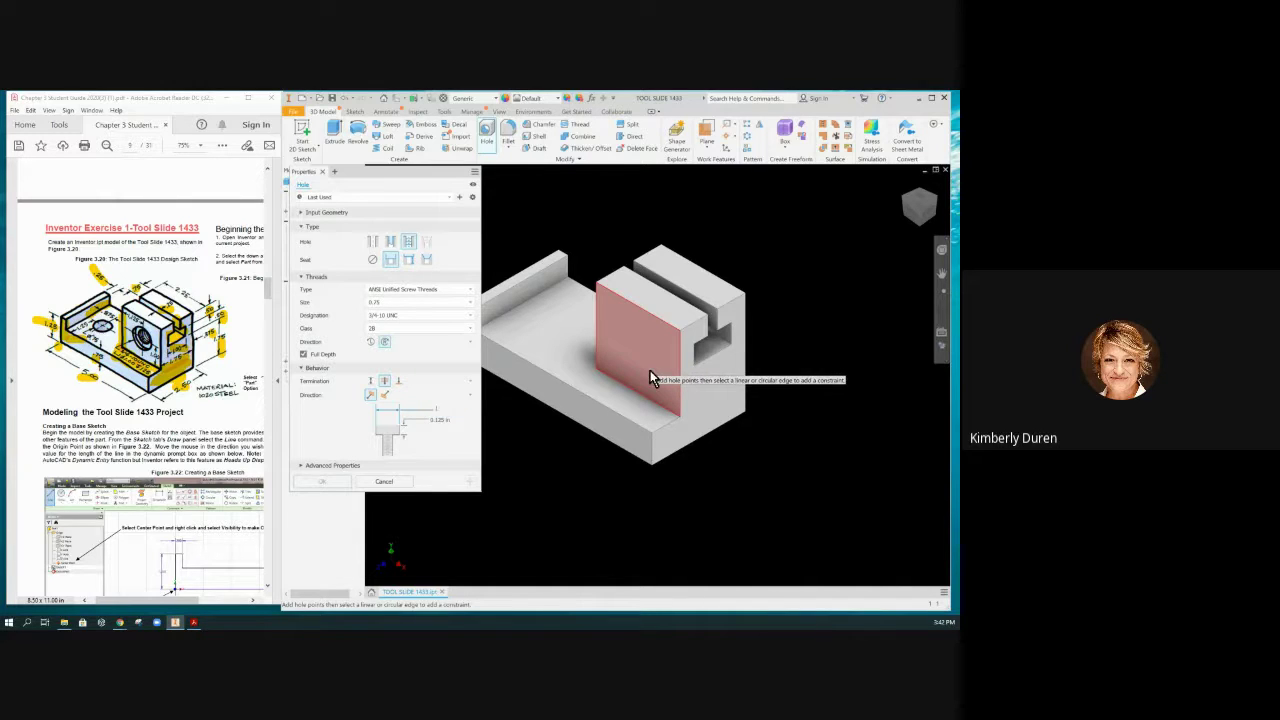
# - Place the hole on the upright block's front face, 1.125 in from an edge
pyautogui.click(650, 378)
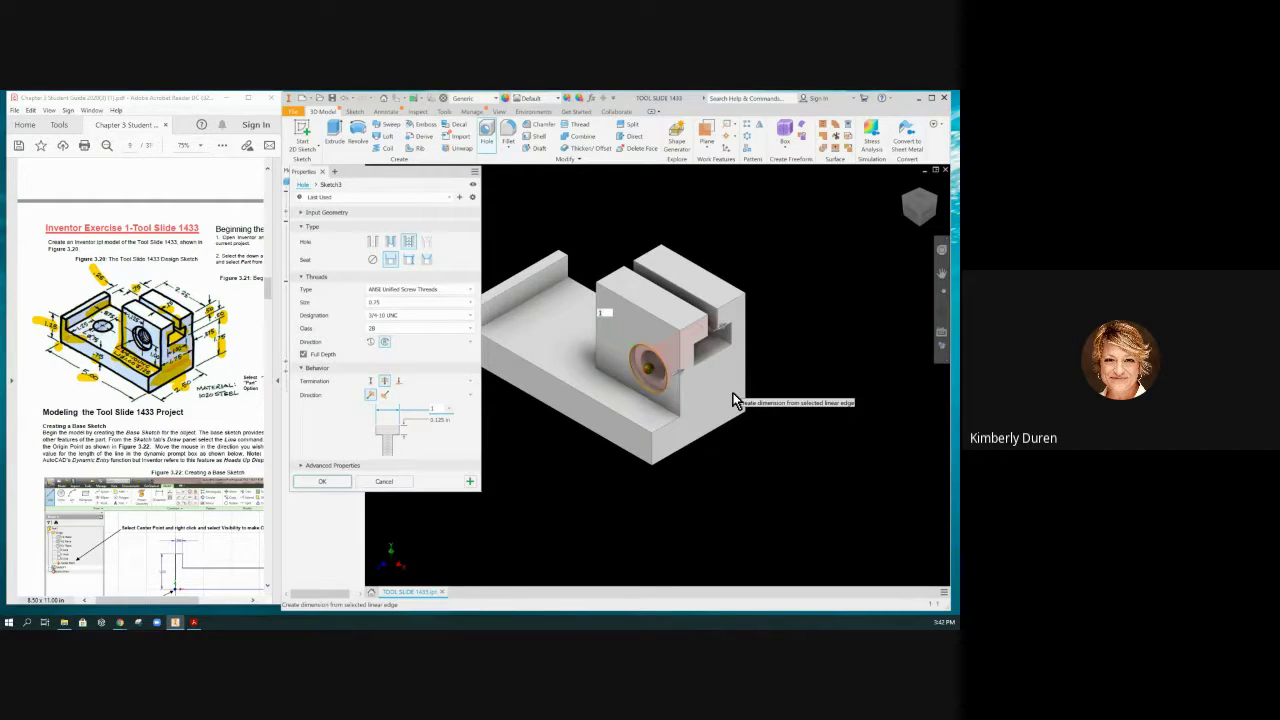
pyautogui.click(632, 388)
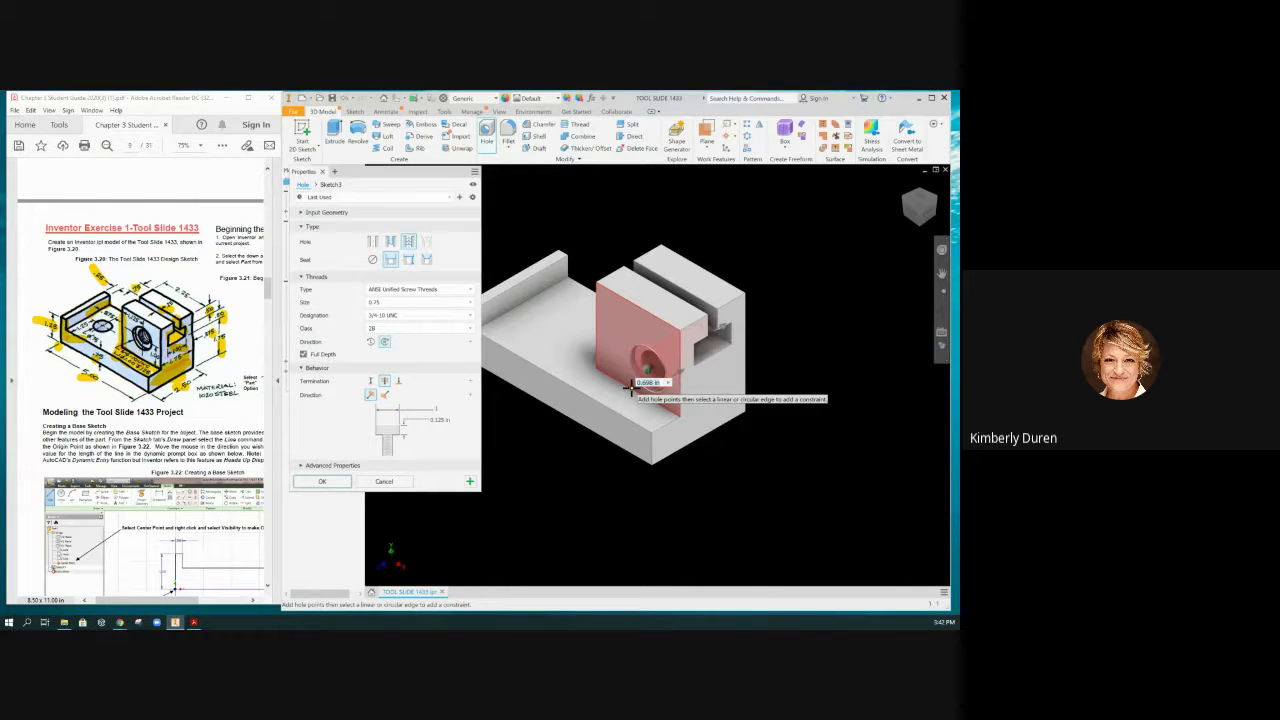
pyautogui.click(632, 388)
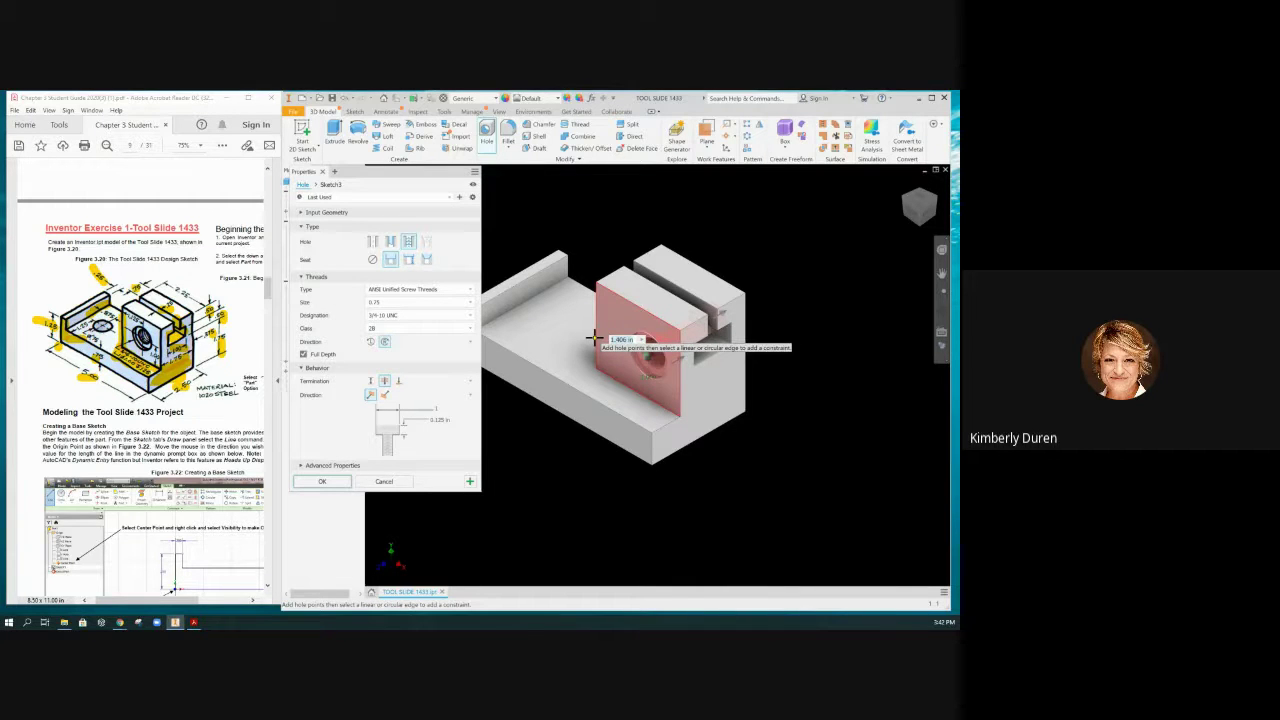
pyautogui.write('1.125')
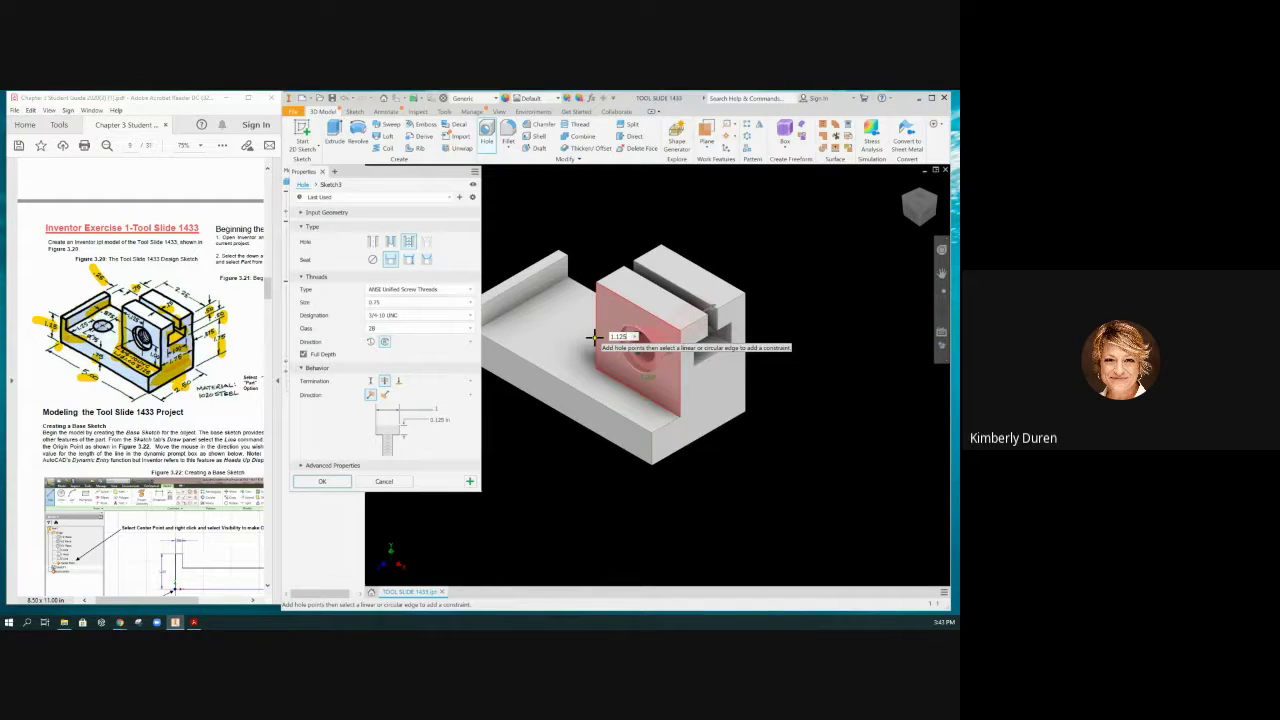
# - Apply the tapped hole and begin a new simple drilled hole with no seat
pyautogui.click(470, 483)
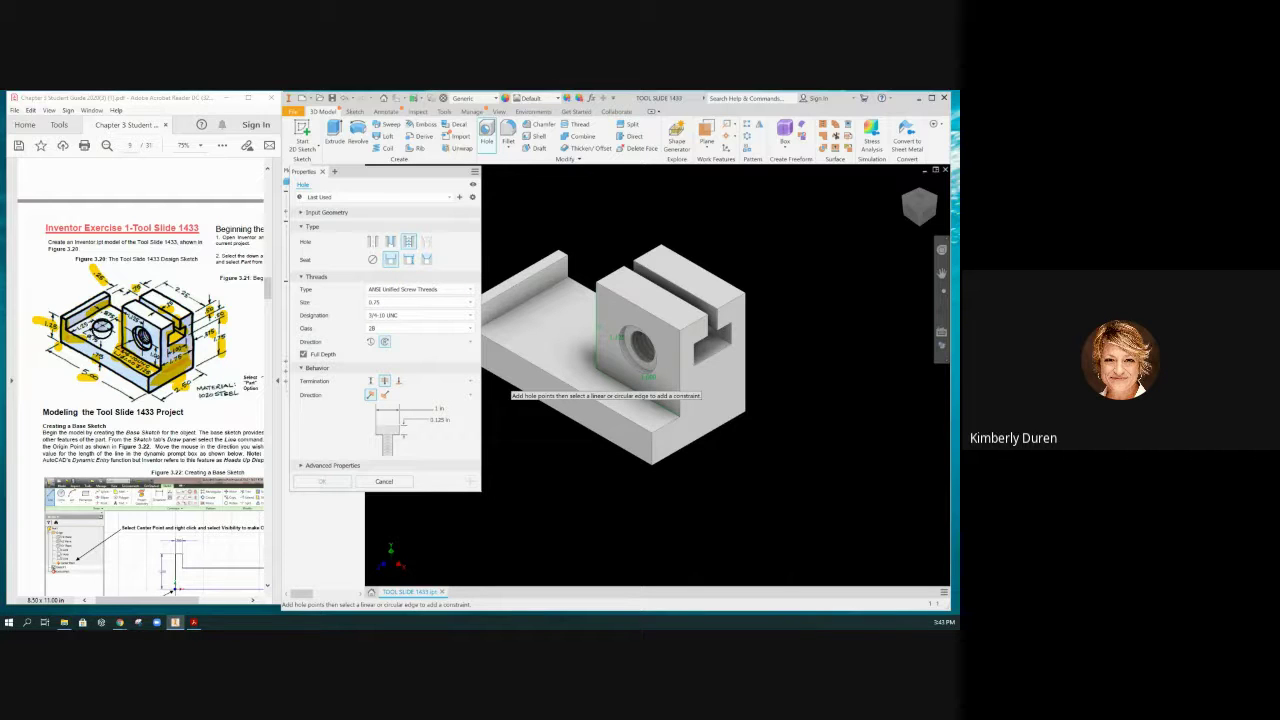
pyautogui.click(96, 338)
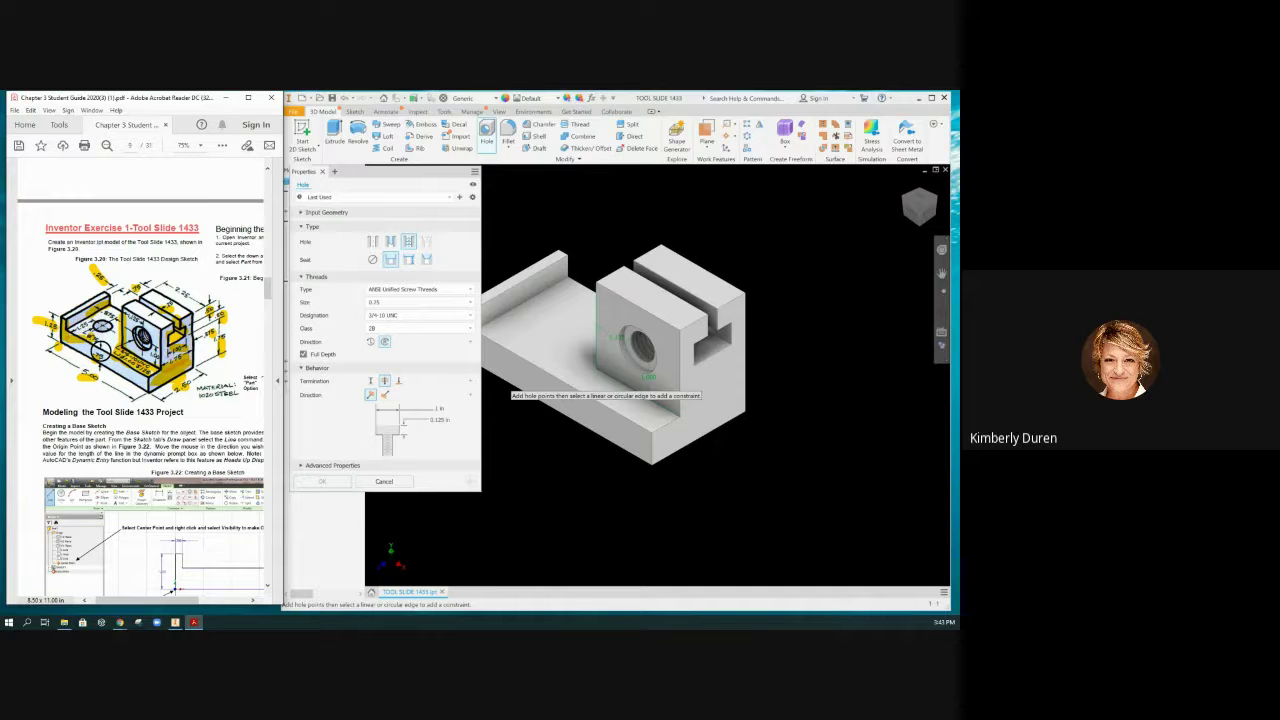
pyautogui.click(375, 248)
pyautogui.click(374, 245)
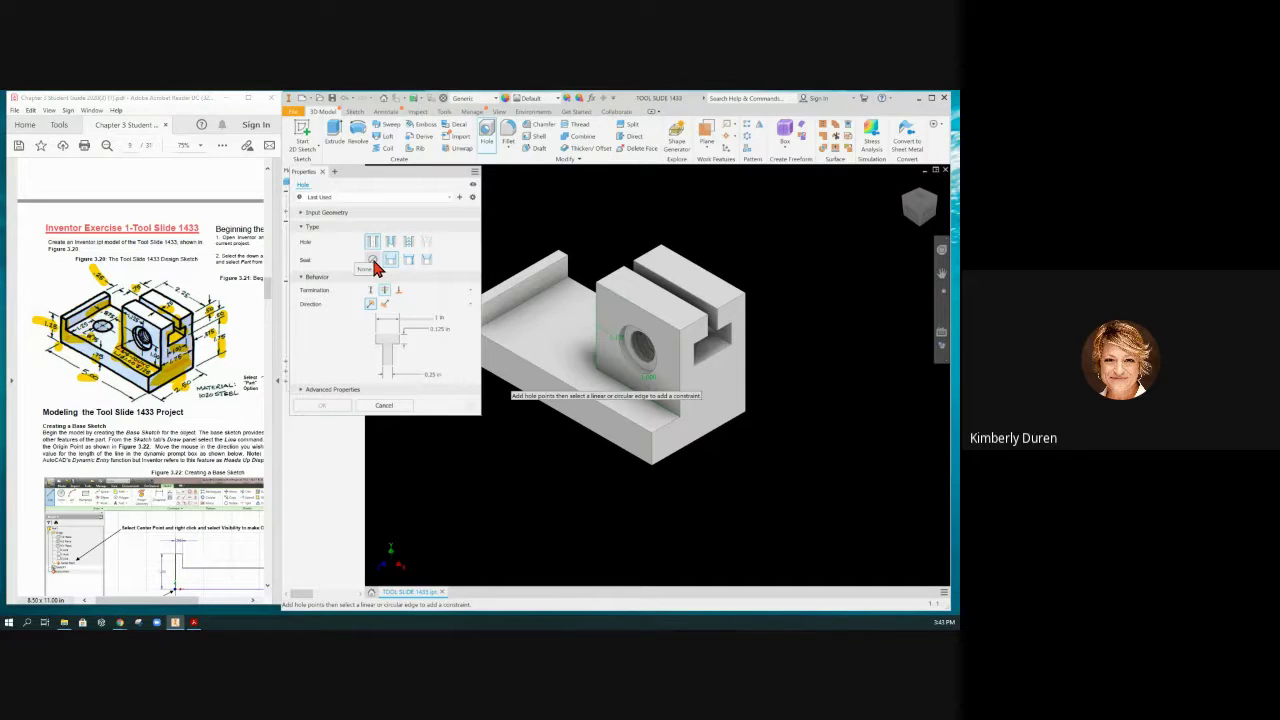
pyautogui.click(374, 262)
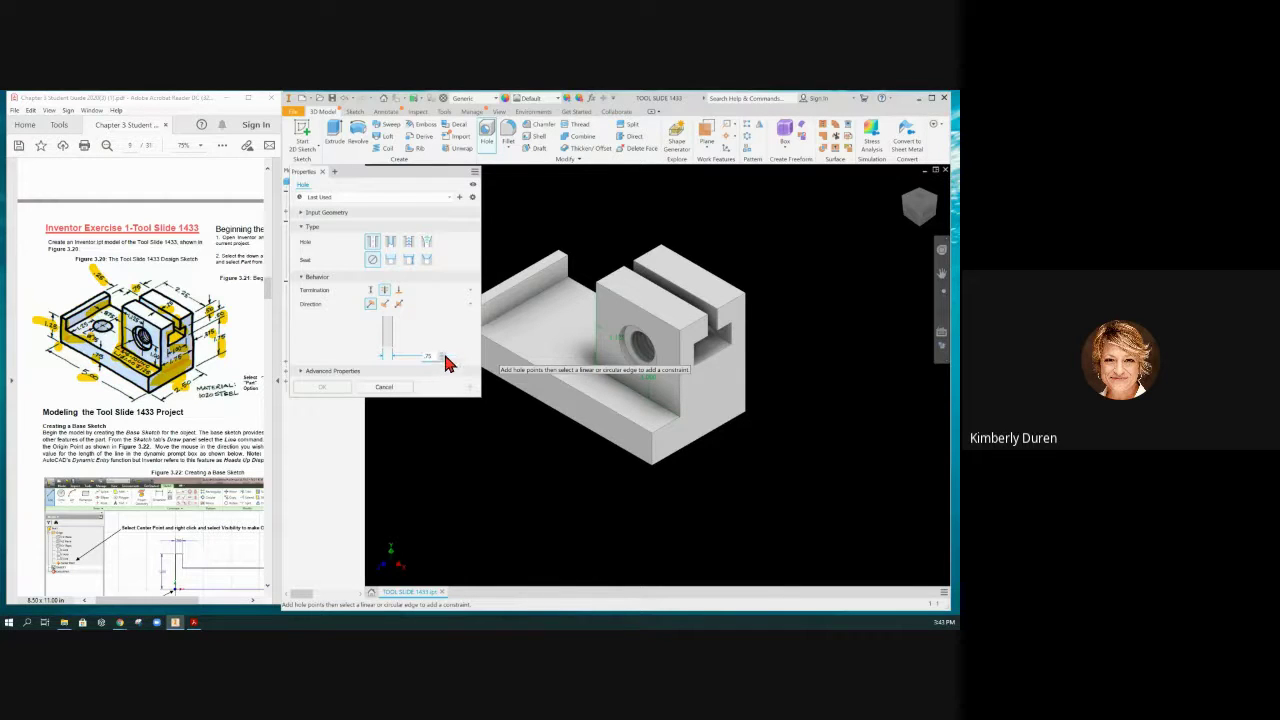
# - Place the hole point on the base's top face, 1.25 from the front edge and 1.0 from a second edge
pyautogui.click(545, 335)
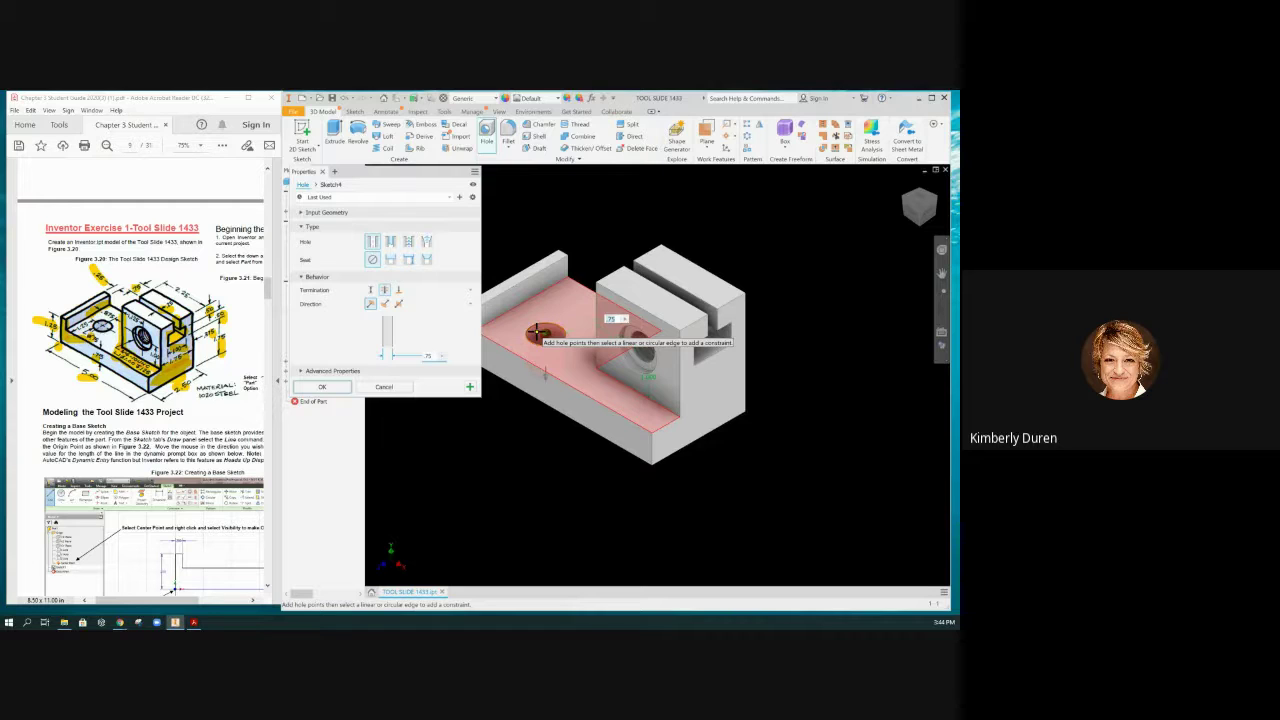
pyautogui.click(544, 333)
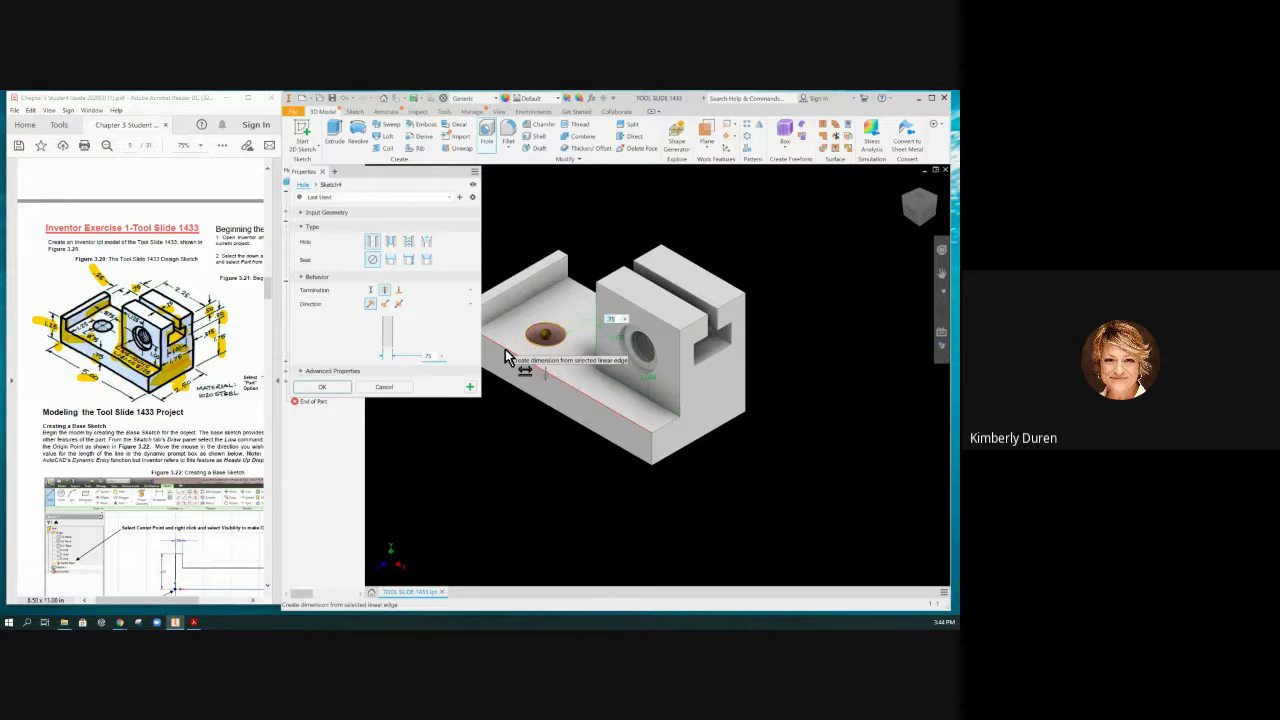
pyautogui.click(506, 358)
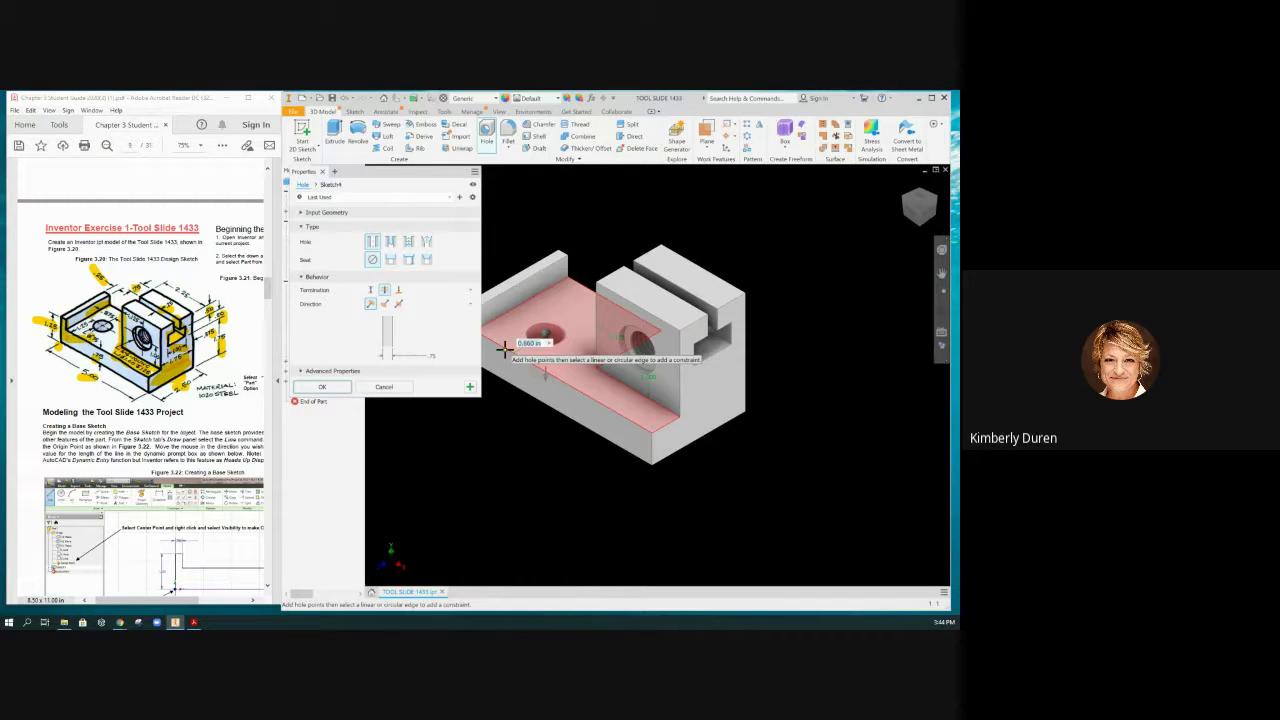
pyautogui.write('1.25')
pyautogui.press('Return')
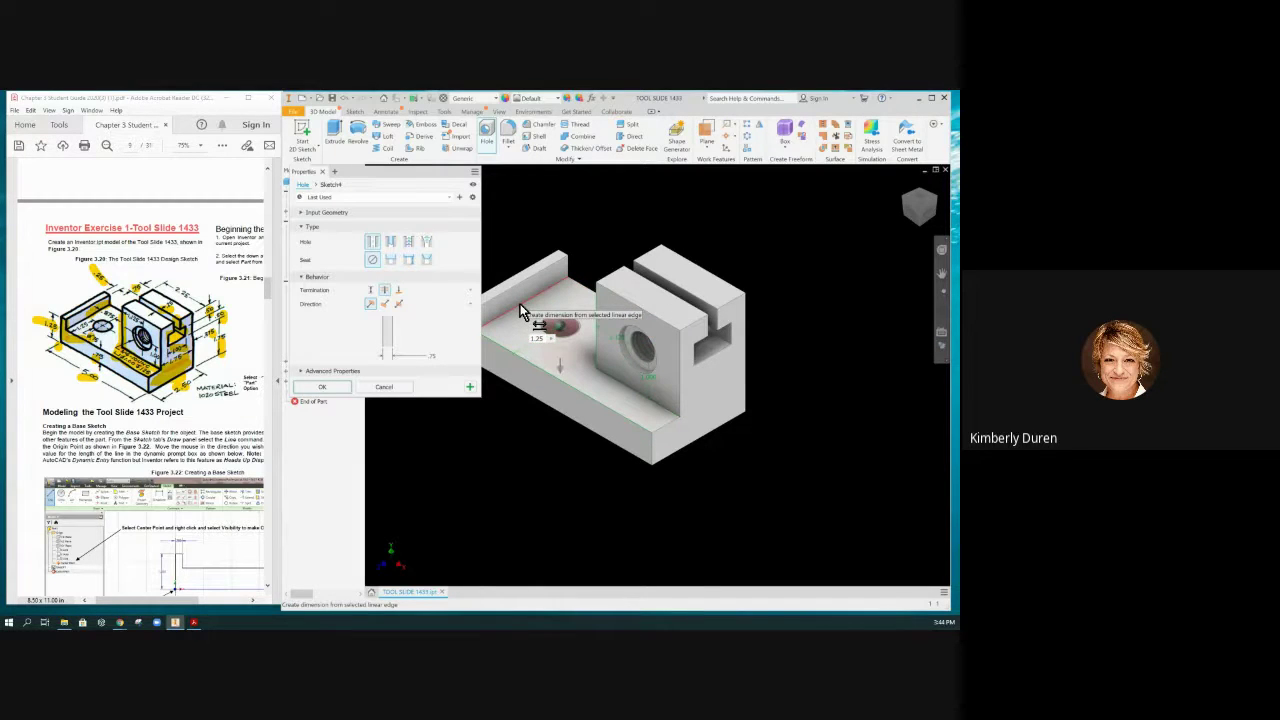
pyautogui.click(519, 310)
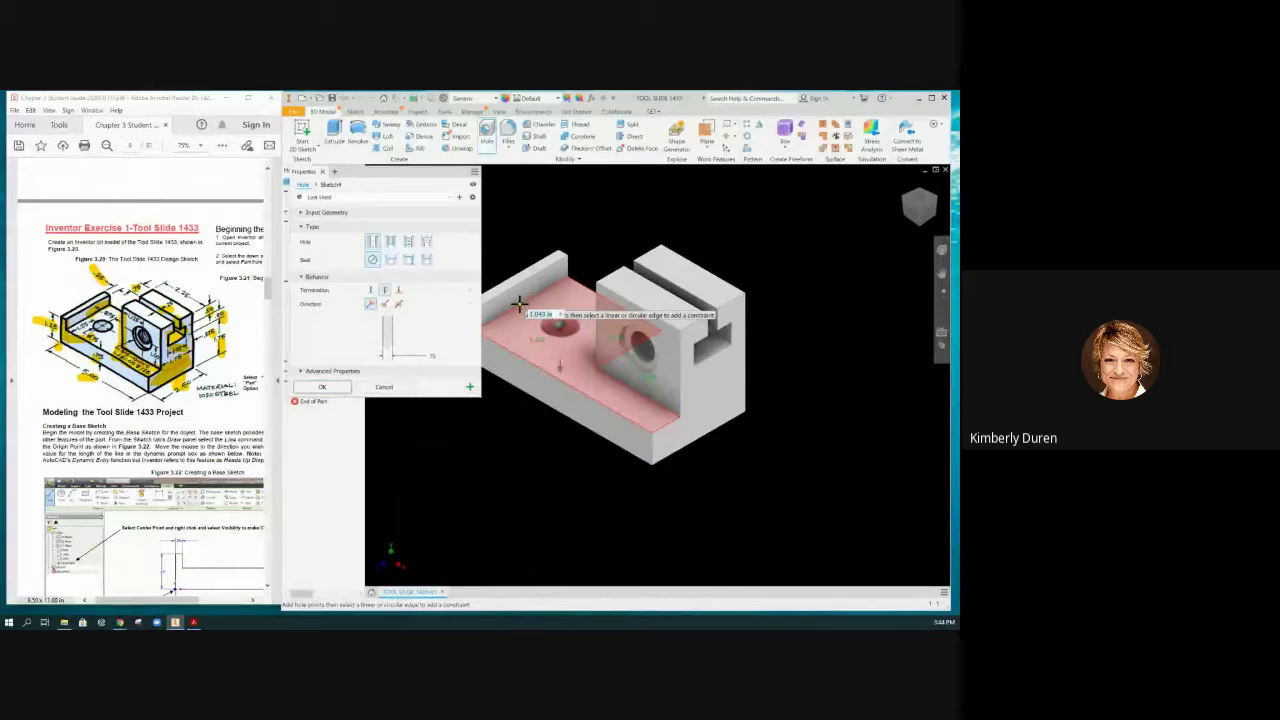
pyautogui.write('1.0')
pyautogui.press('Return')
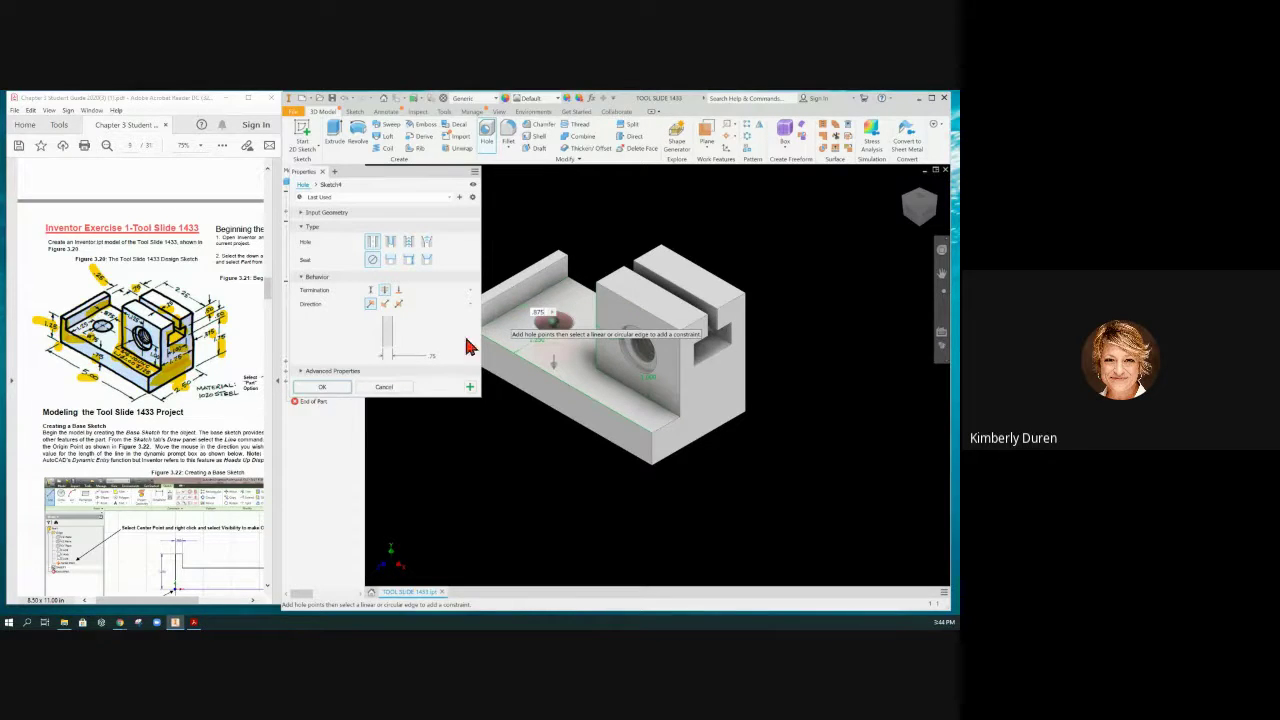
# - Confirm the .875 dimension, keep the direction into the part, and create Hole2 as a 0.75 in through-all hole
pyautogui.click(536, 312)
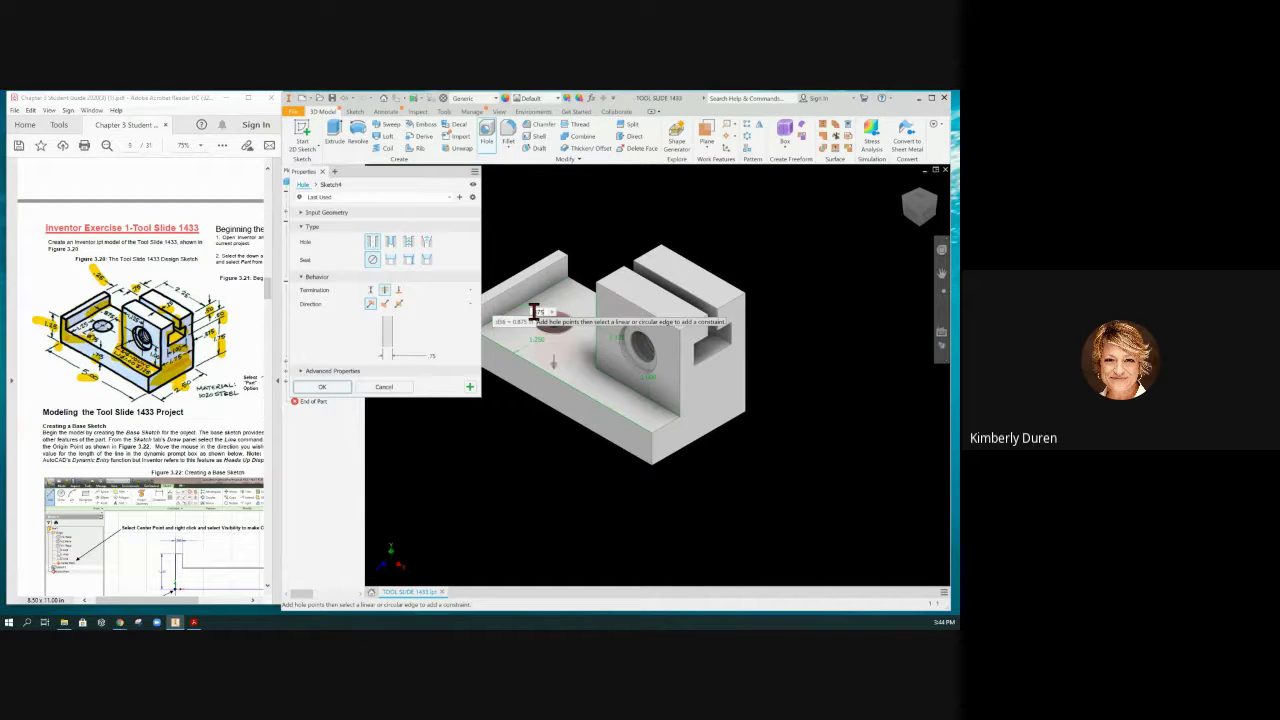
pyautogui.press('Return')
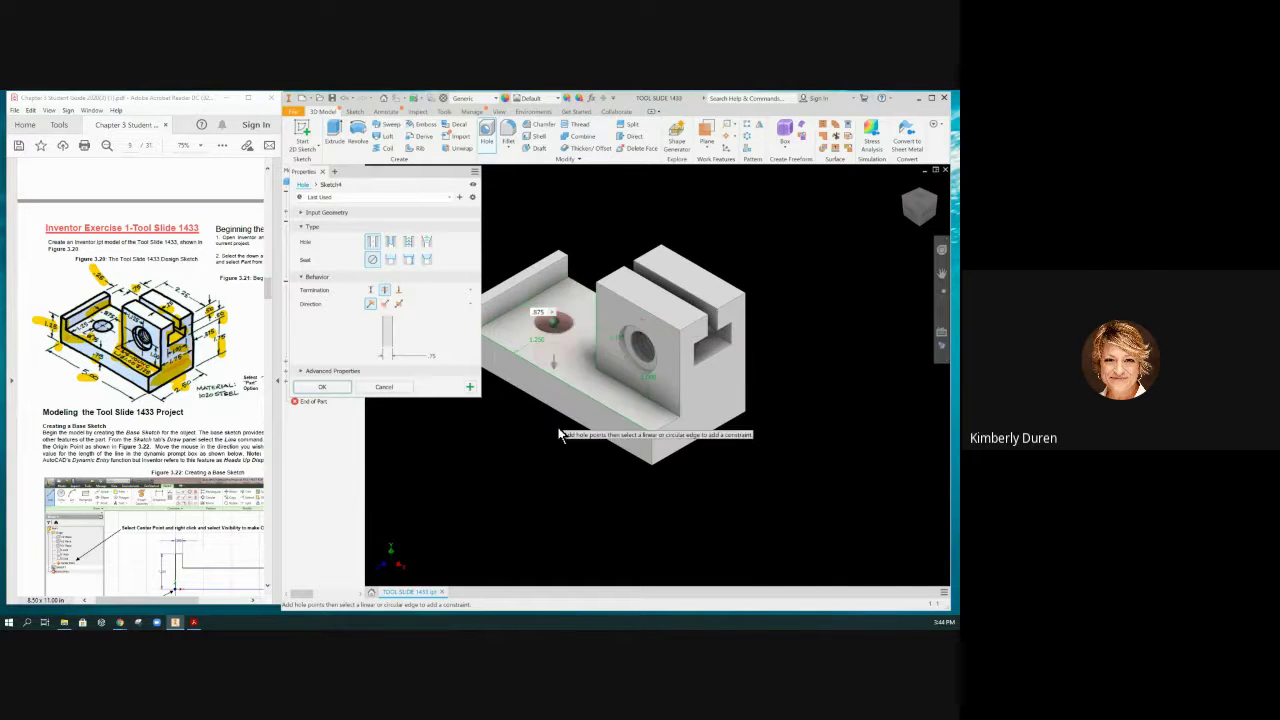
pyautogui.click(386, 304)
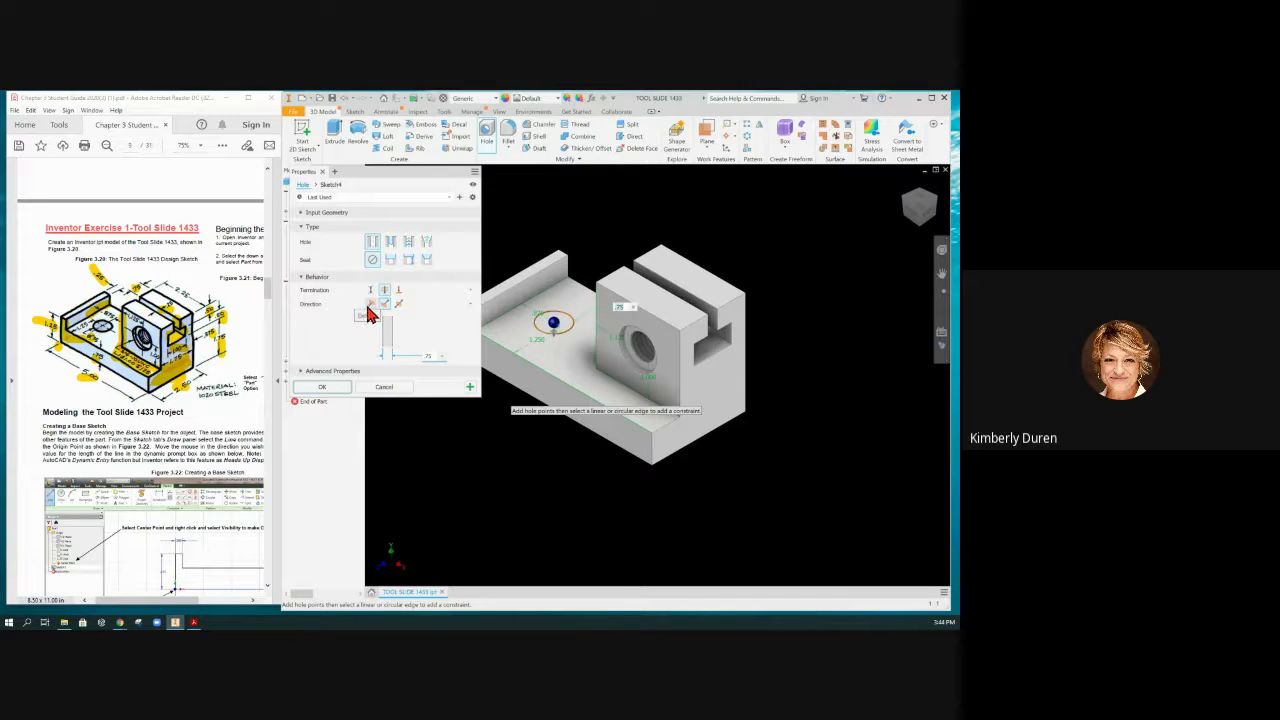
pyautogui.click(370, 304)
pyautogui.click(322, 387)
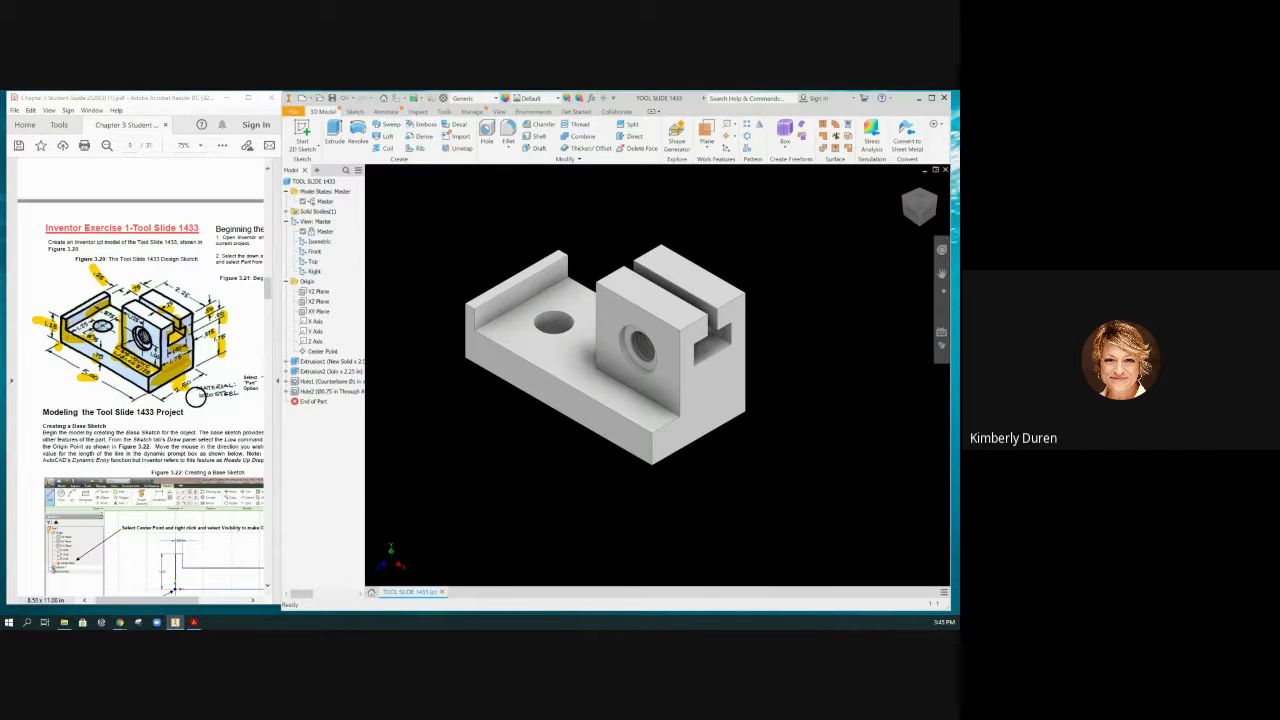
# - Check the exercise PDF, then set the part's material to Steel AISI 1020
pyautogui.click(200, 395)
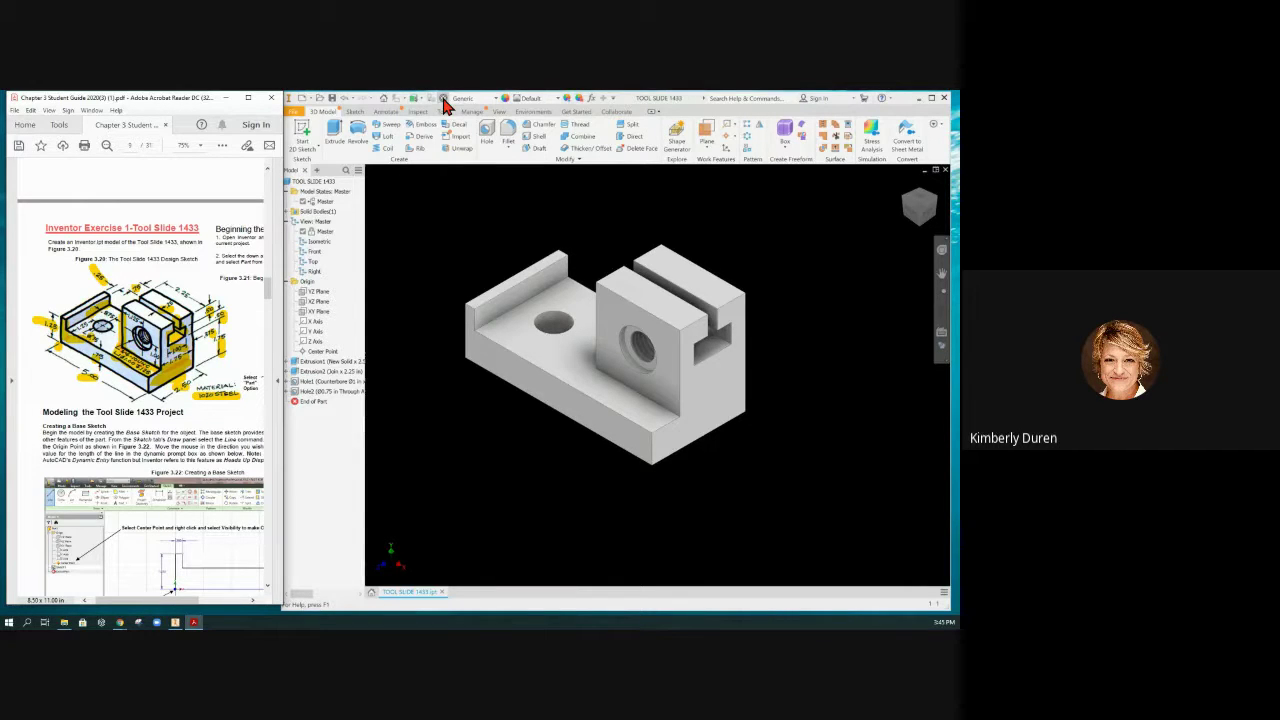
pyautogui.click(497, 104)
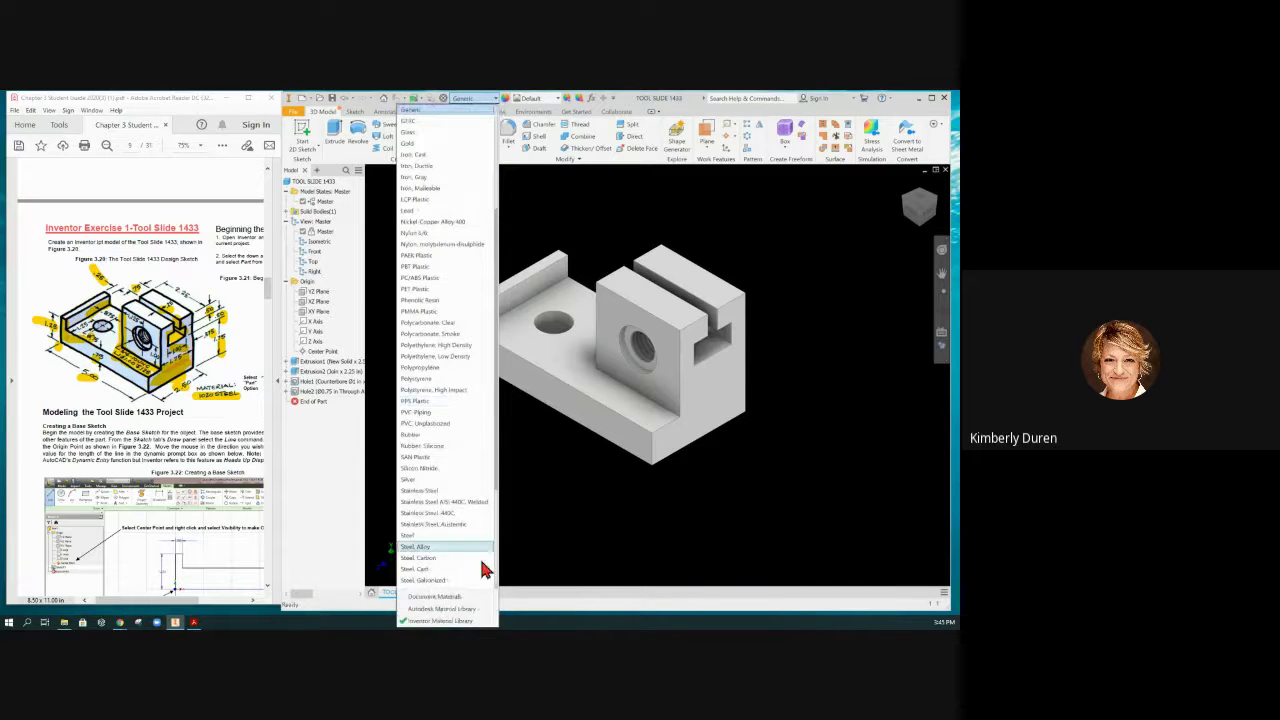
pyautogui.scroll(-1, 475, 579)
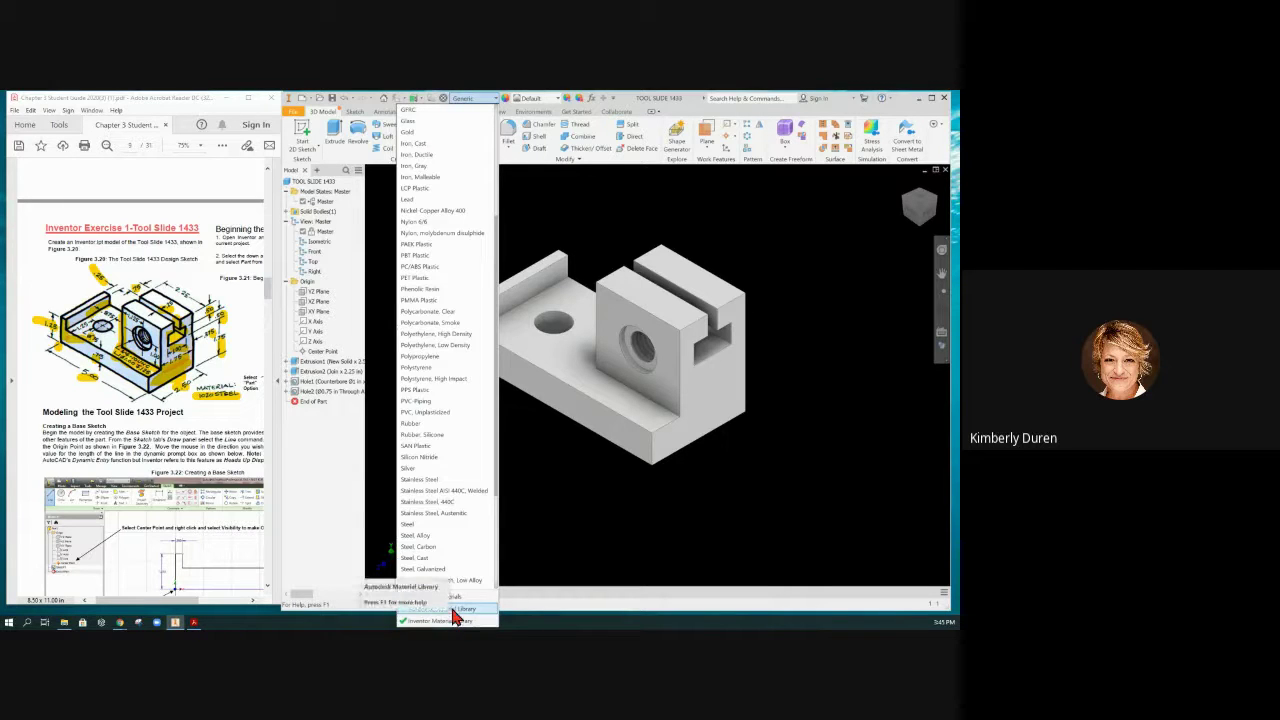
pyautogui.click(453, 617)
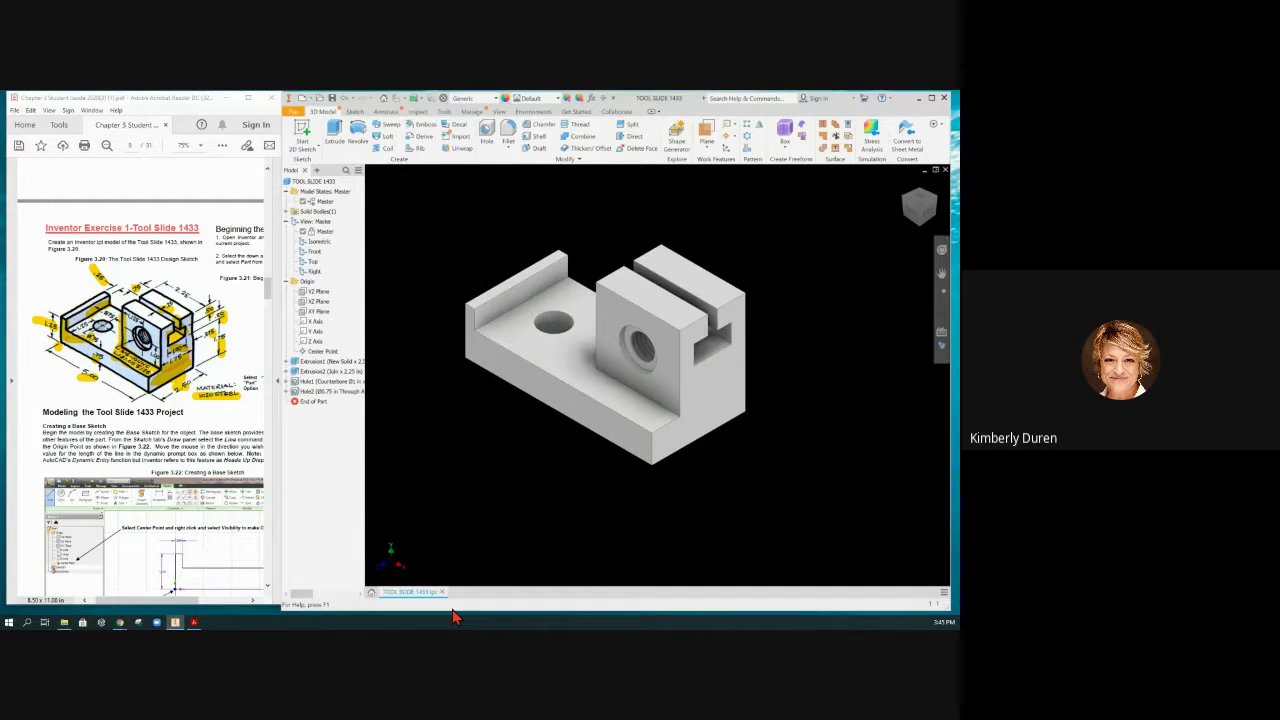
pyautogui.click(496, 100)
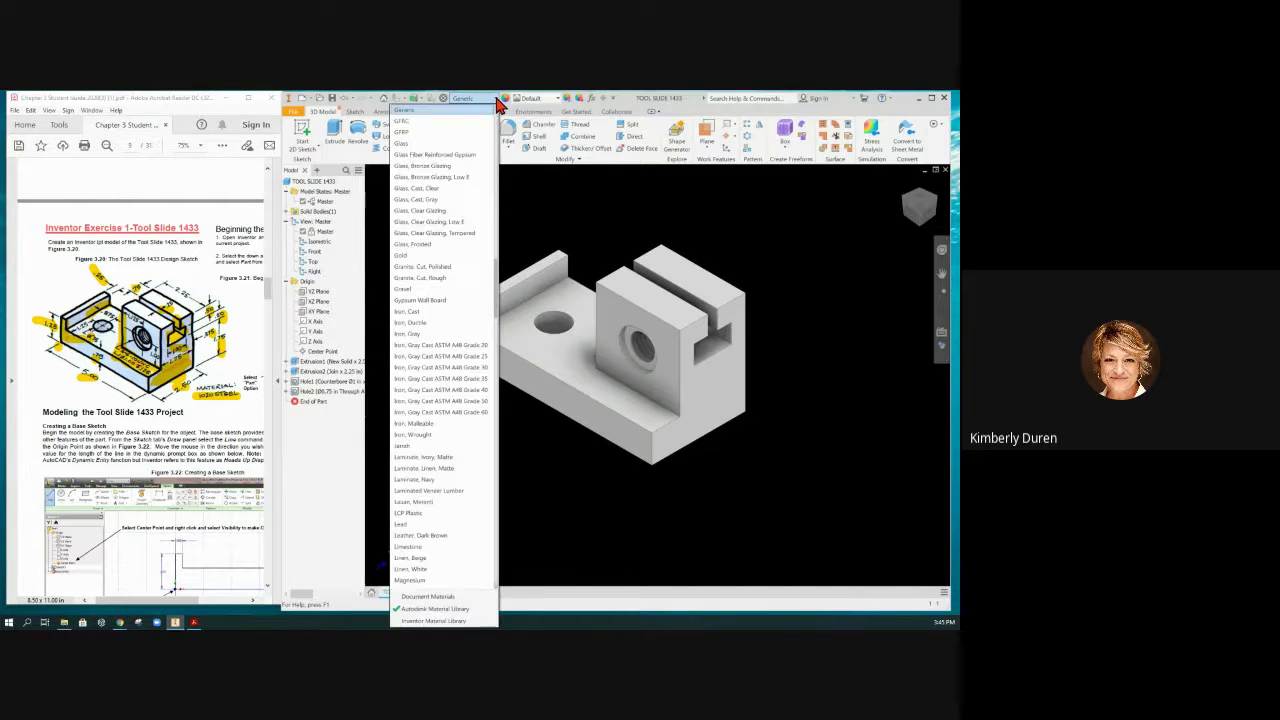
pyautogui.scroll(-1, 443, 514)
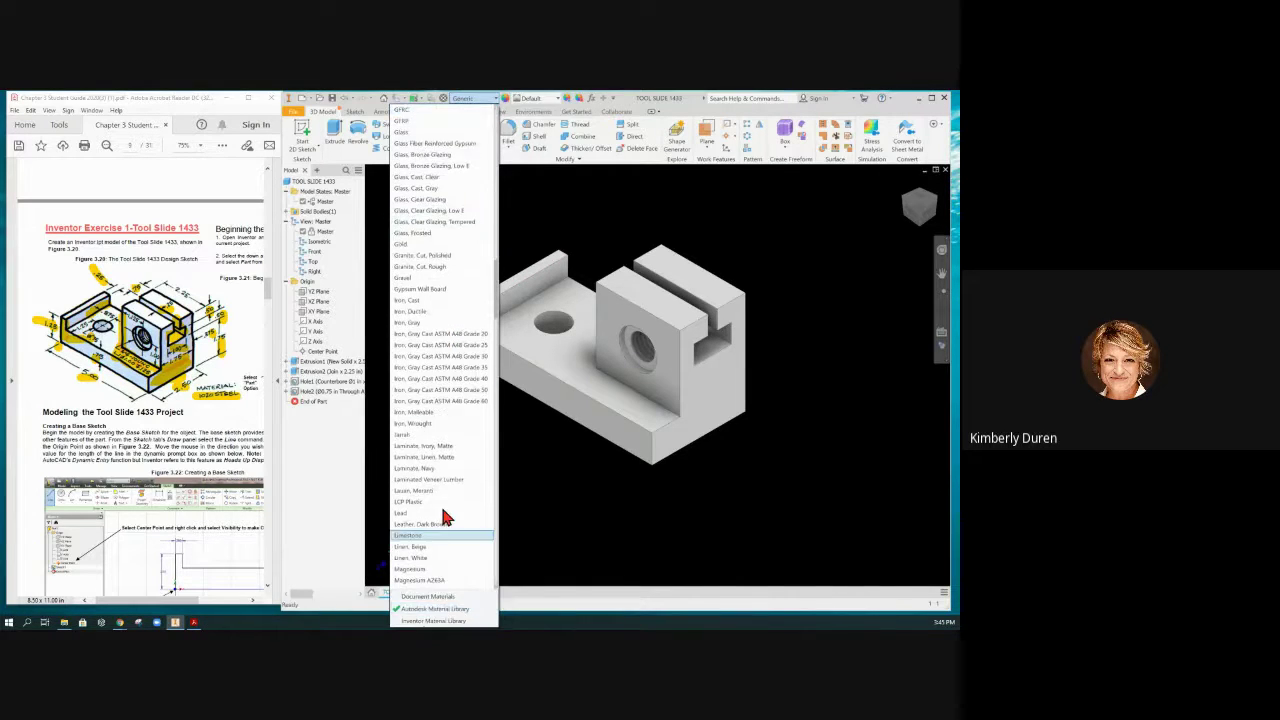
pyautogui.scroll(-15, 446, 510)
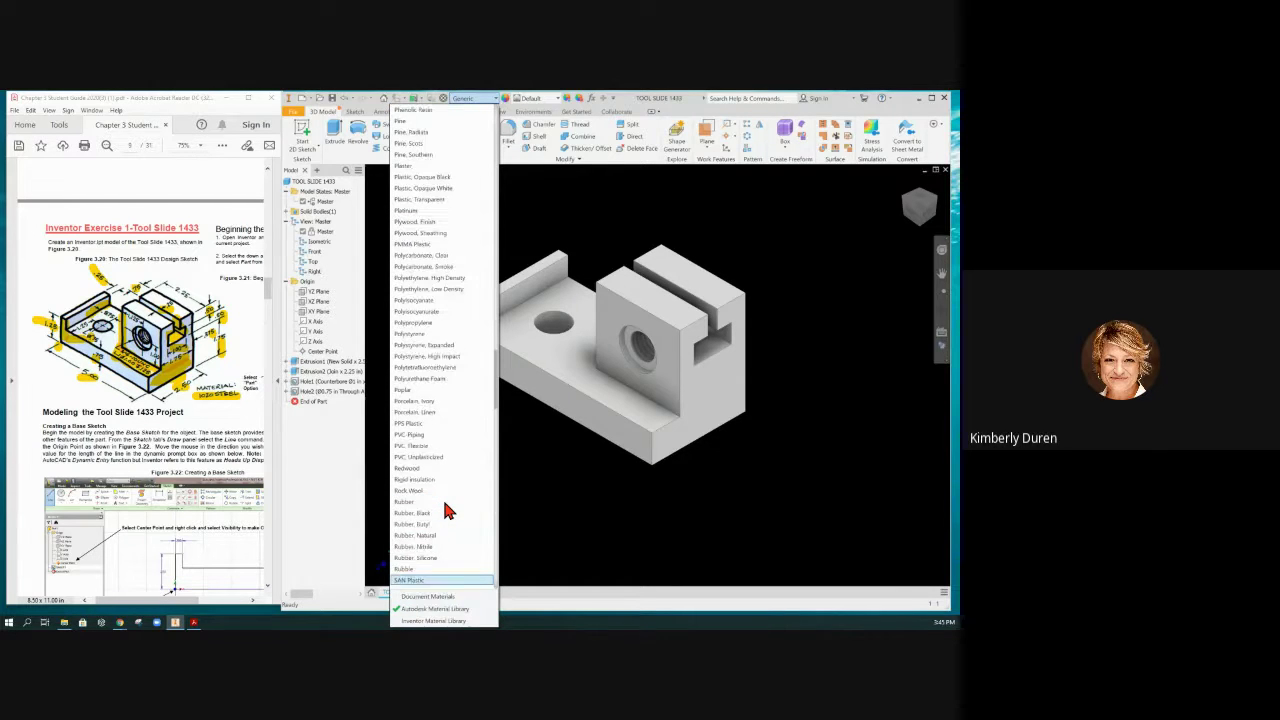
pyautogui.scroll(-5, 446, 511)
pyautogui.scroll(-5, 446, 511)
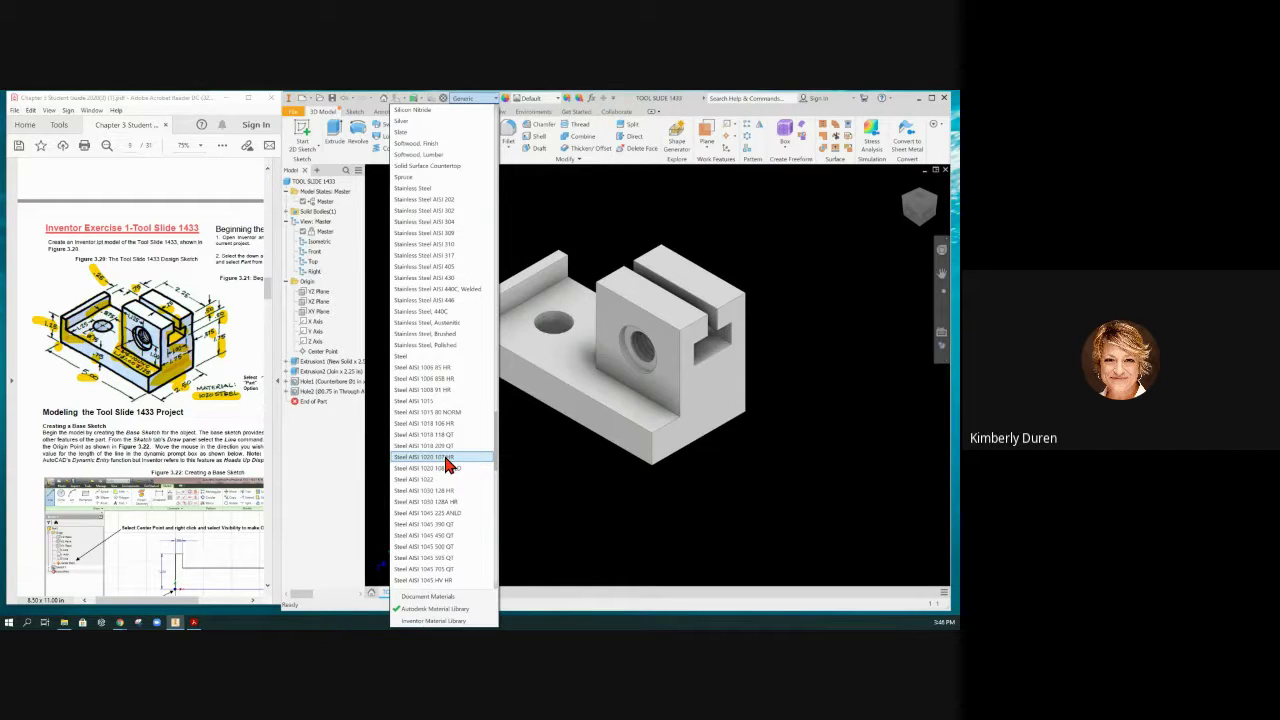
pyautogui.click(447, 459)
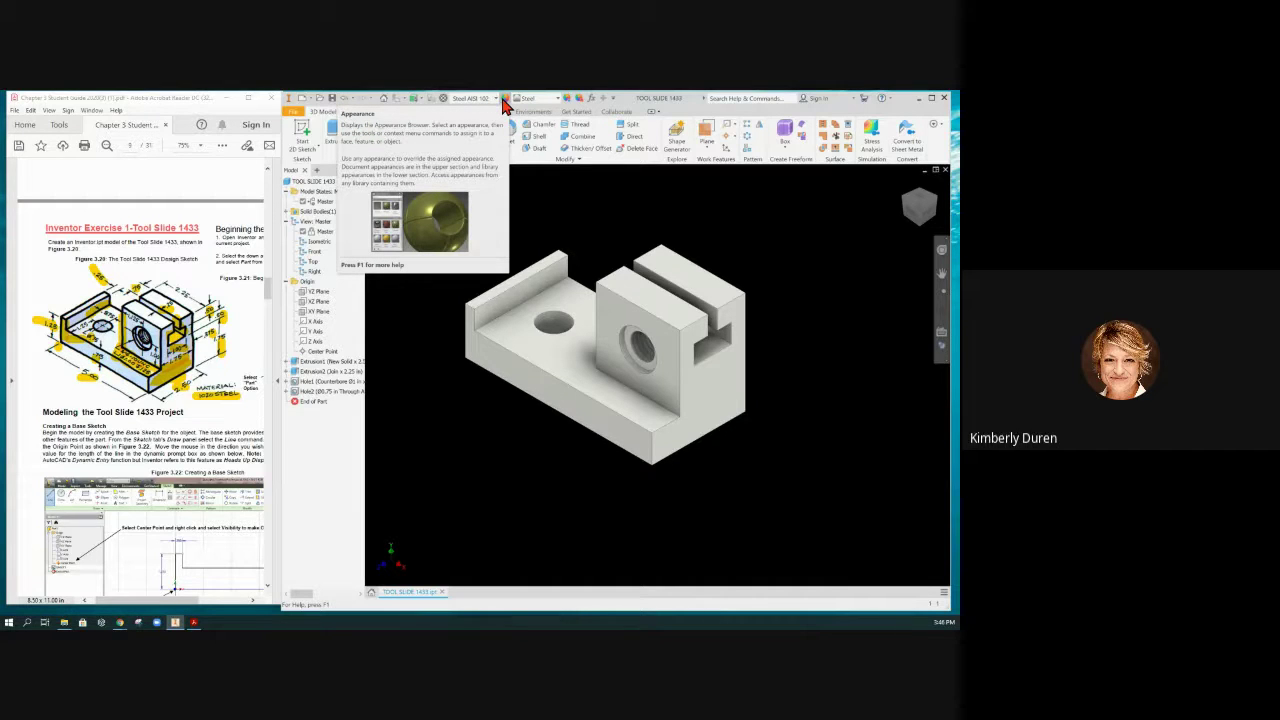
# - Apply the Swimming Pool appearance from the Autodesk Appearance Library to the part
pyautogui.click(559, 101)
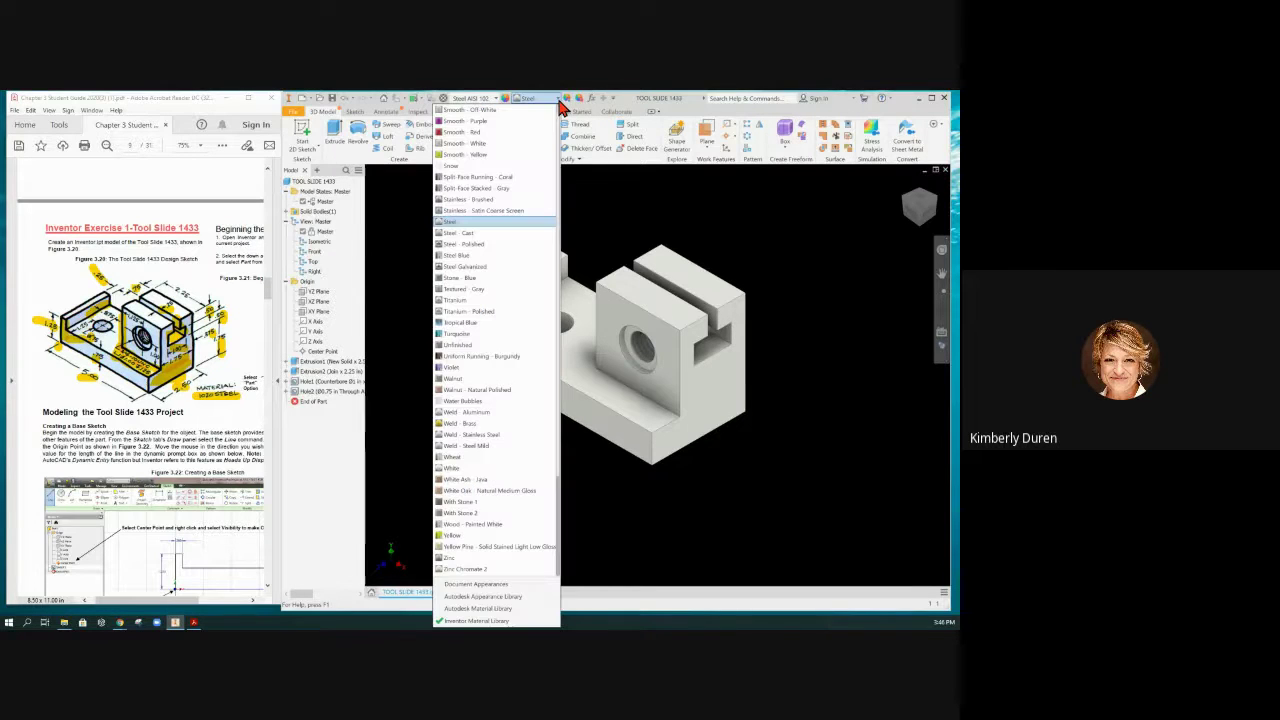
pyautogui.click(513, 598)
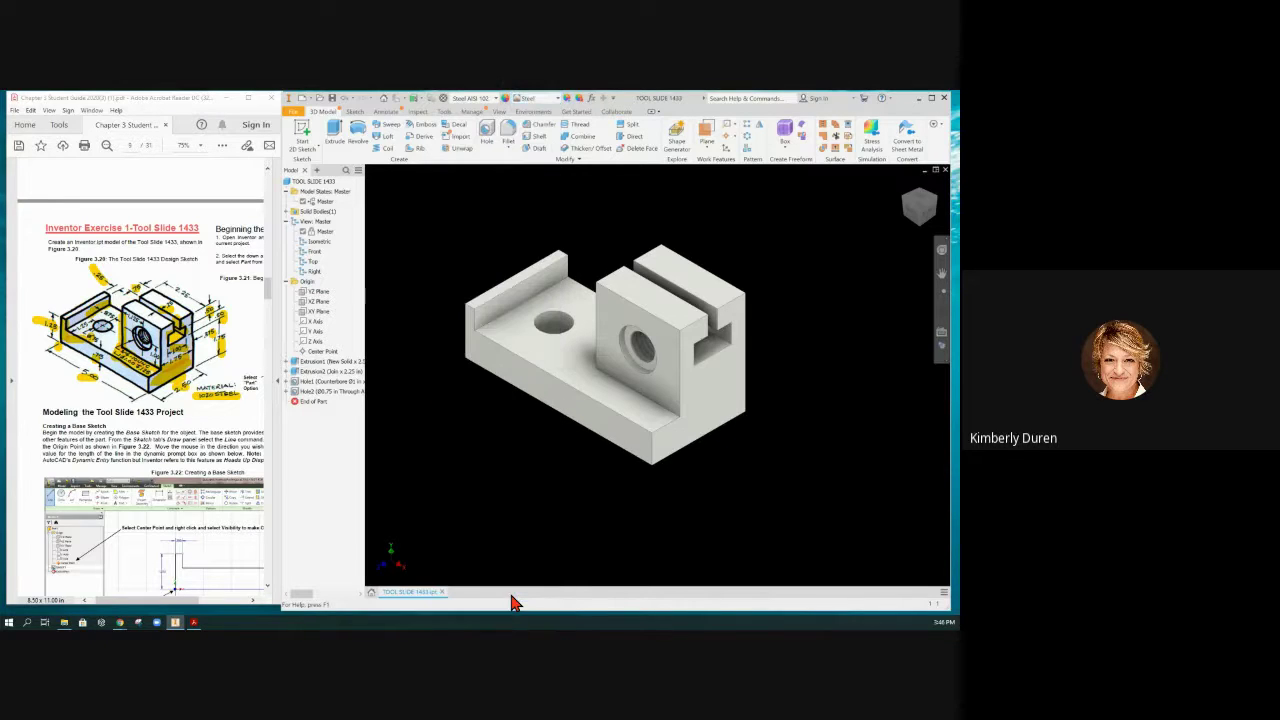
pyautogui.click(558, 99)
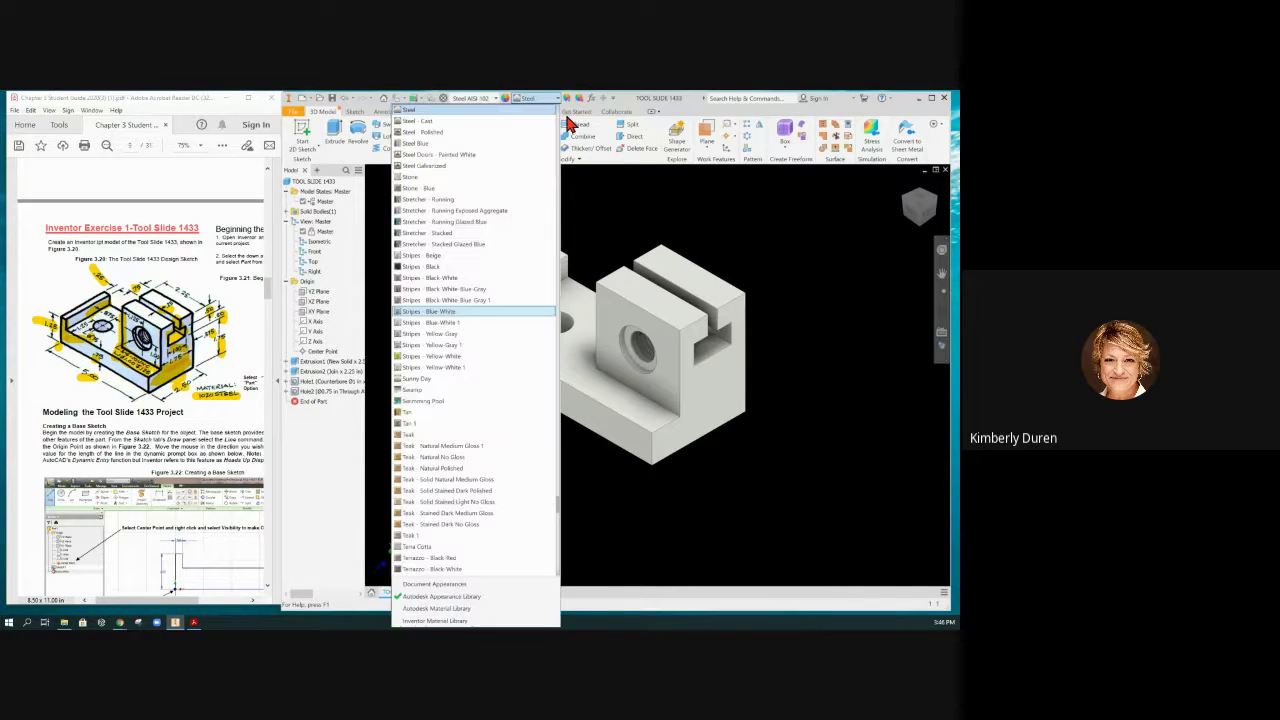
pyautogui.scroll(-8, 447, 429)
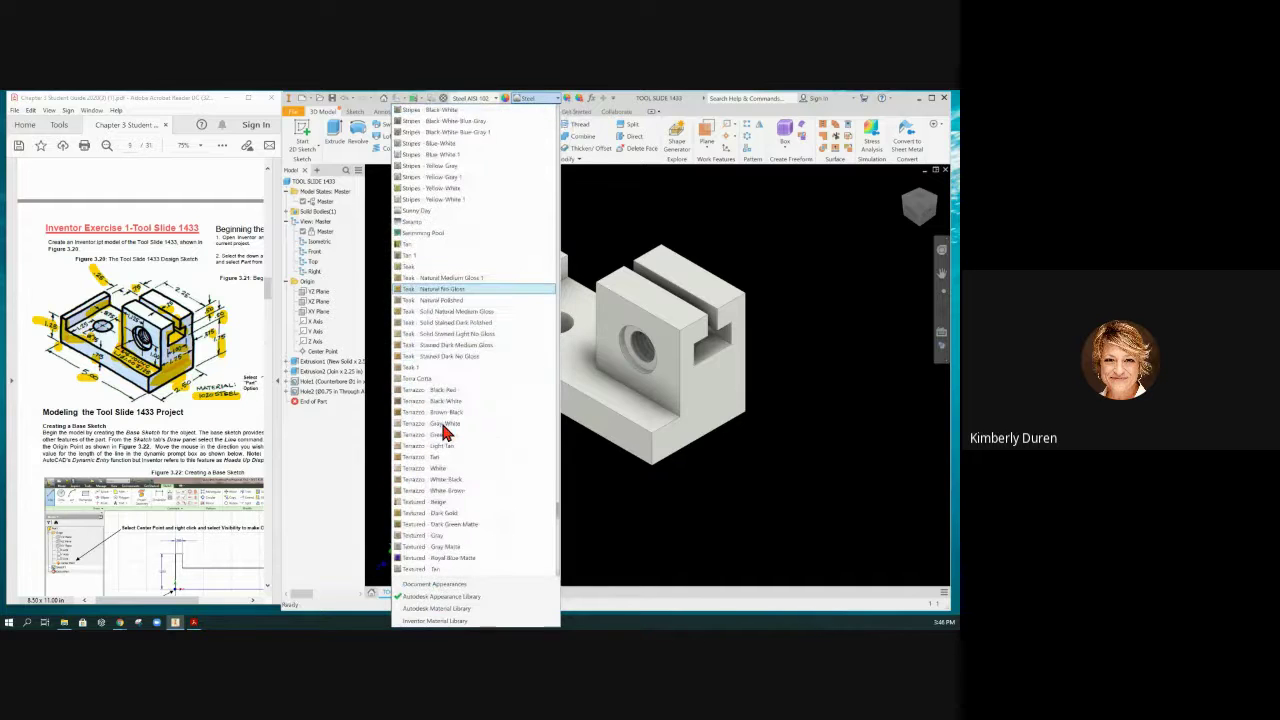
pyautogui.scroll(-3, 447, 440)
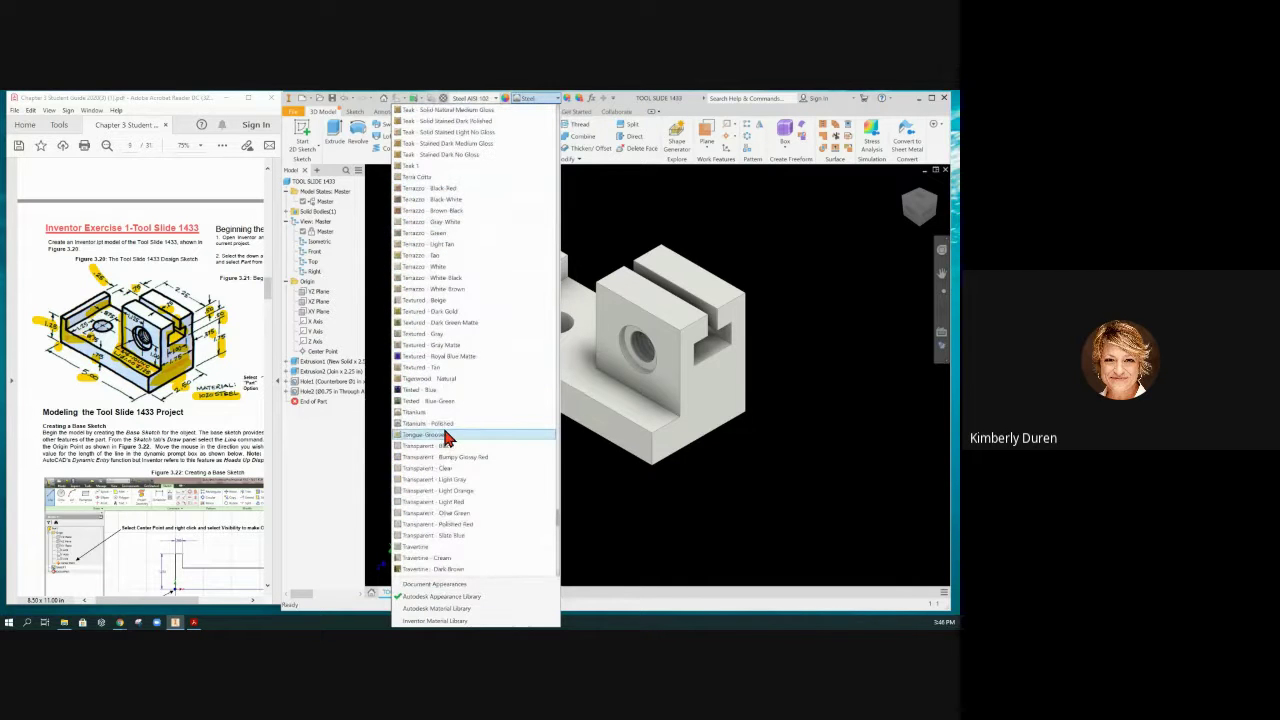
pyautogui.scroll(3, 472, 350)
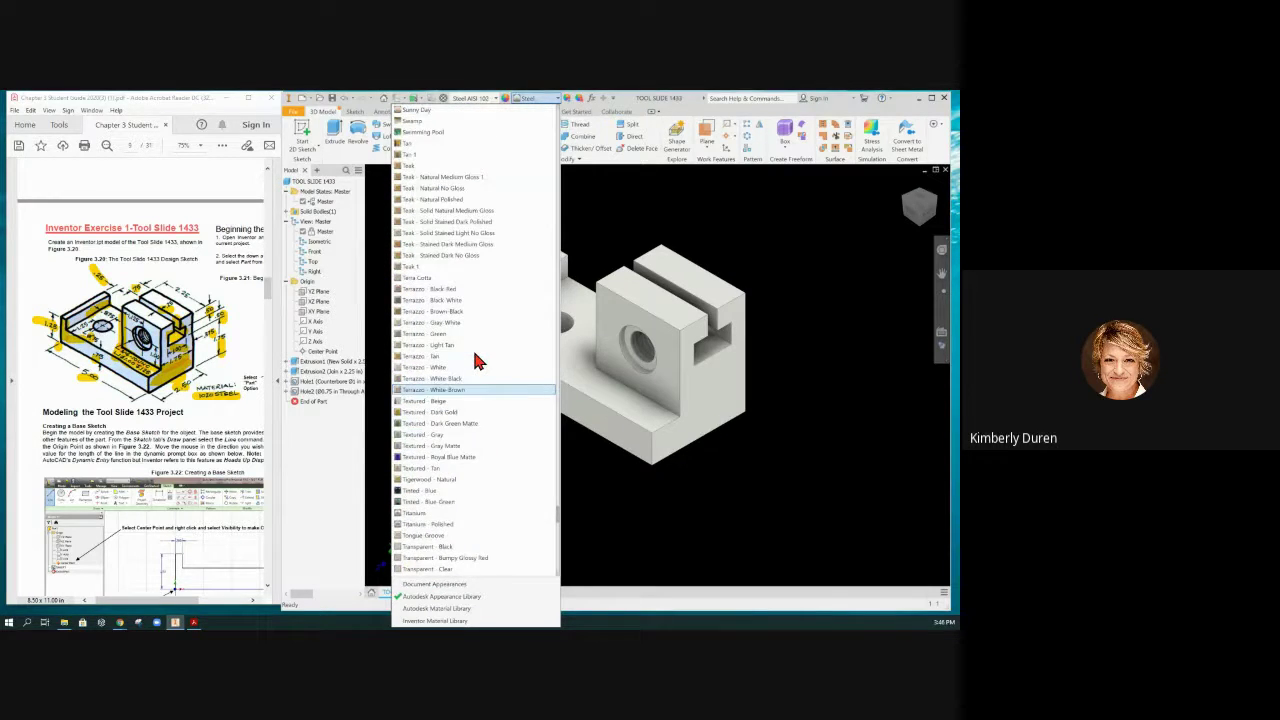
pyautogui.scroll(3, 475, 360)
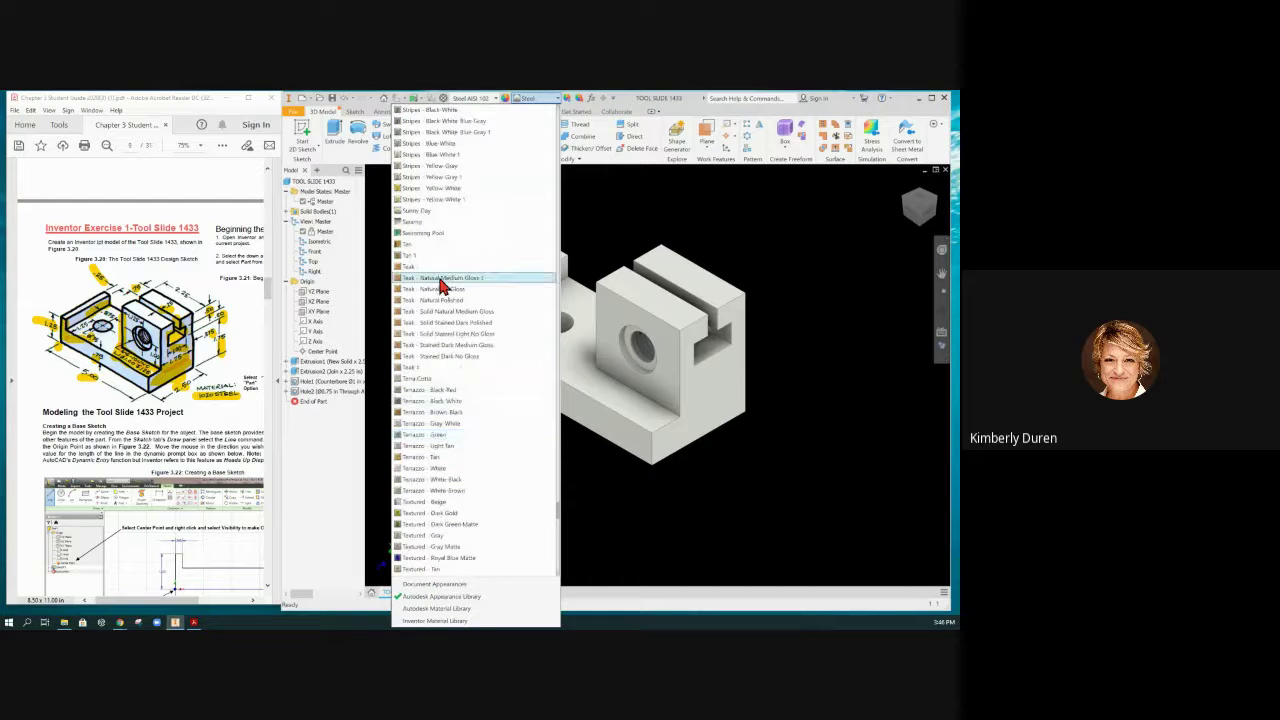
pyautogui.click(436, 233)
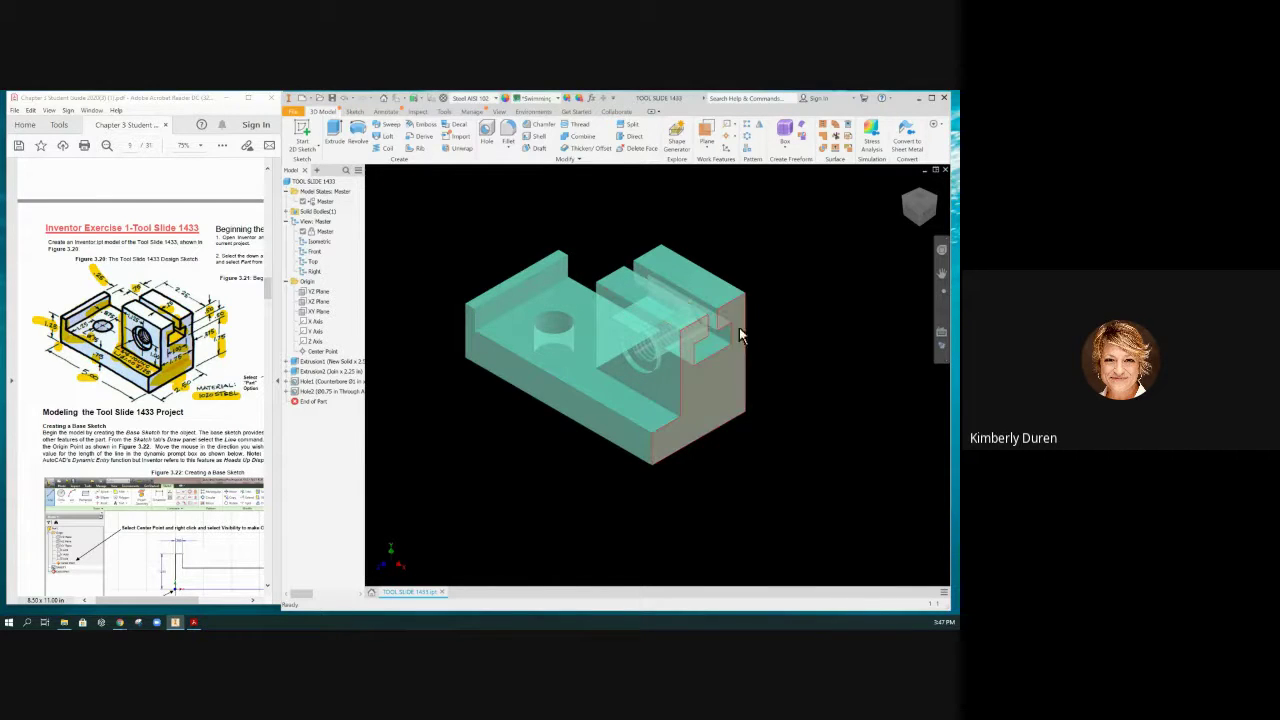
# - Update the part's iProperties Physical values (4.368 lbmass, 15.363 in^3), then close the dialog
pyautogui.rightClick(305, 189)
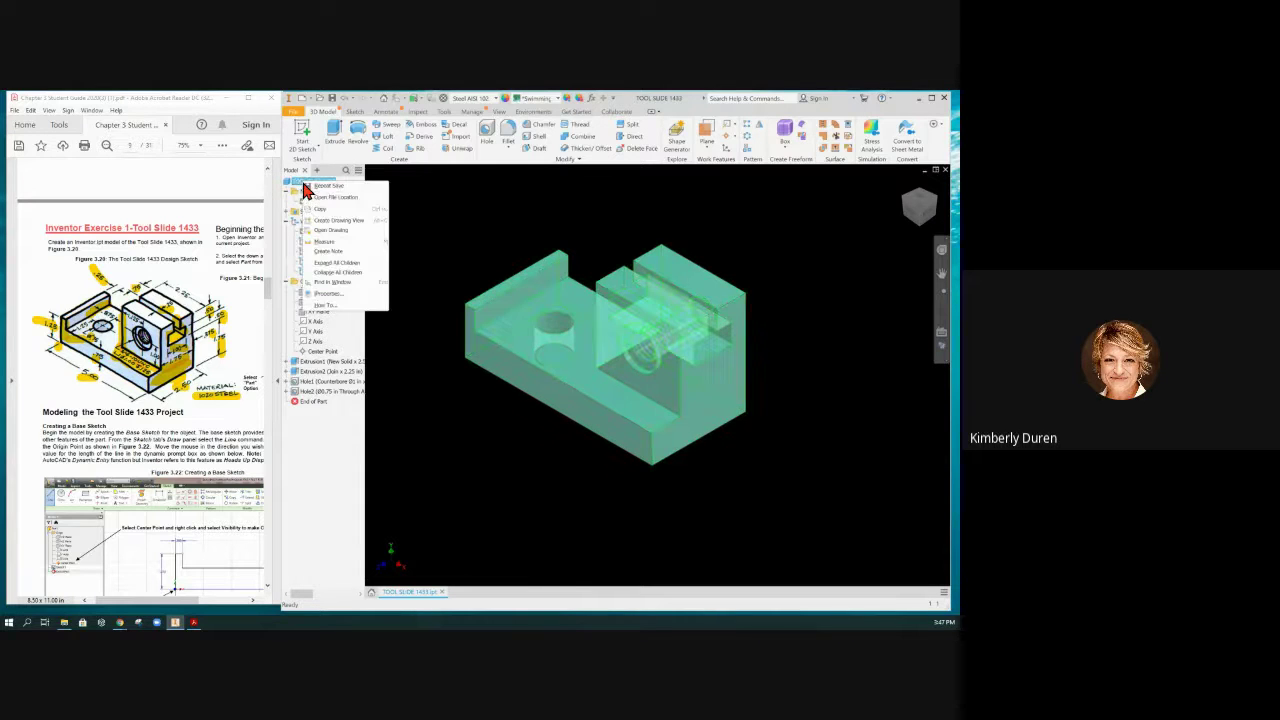
pyautogui.click(328, 296)
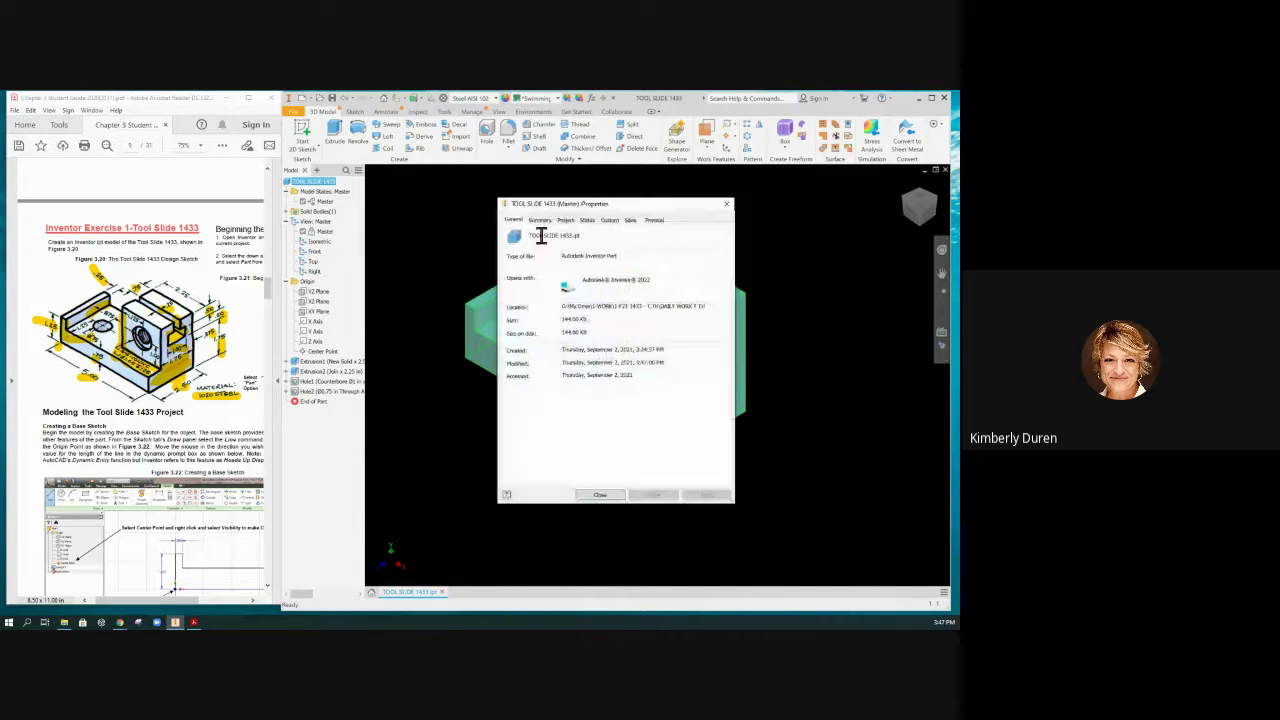
pyautogui.click(539, 220)
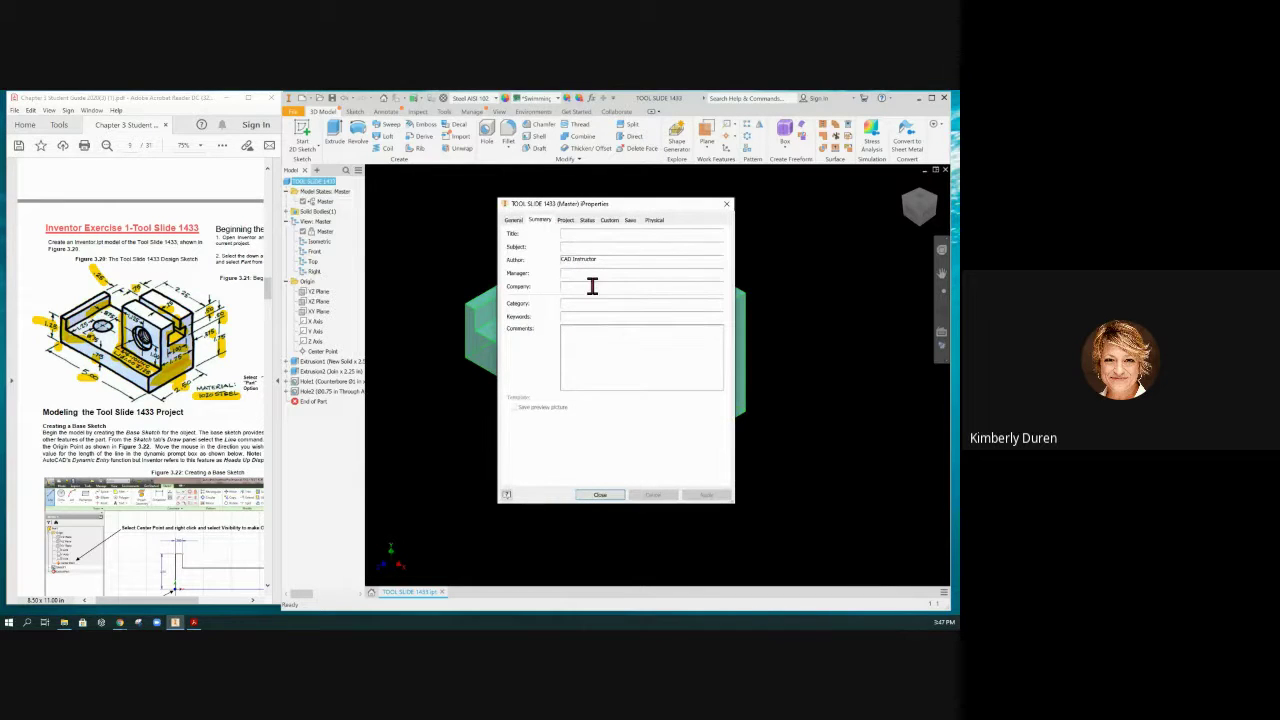
pyautogui.click(567, 220)
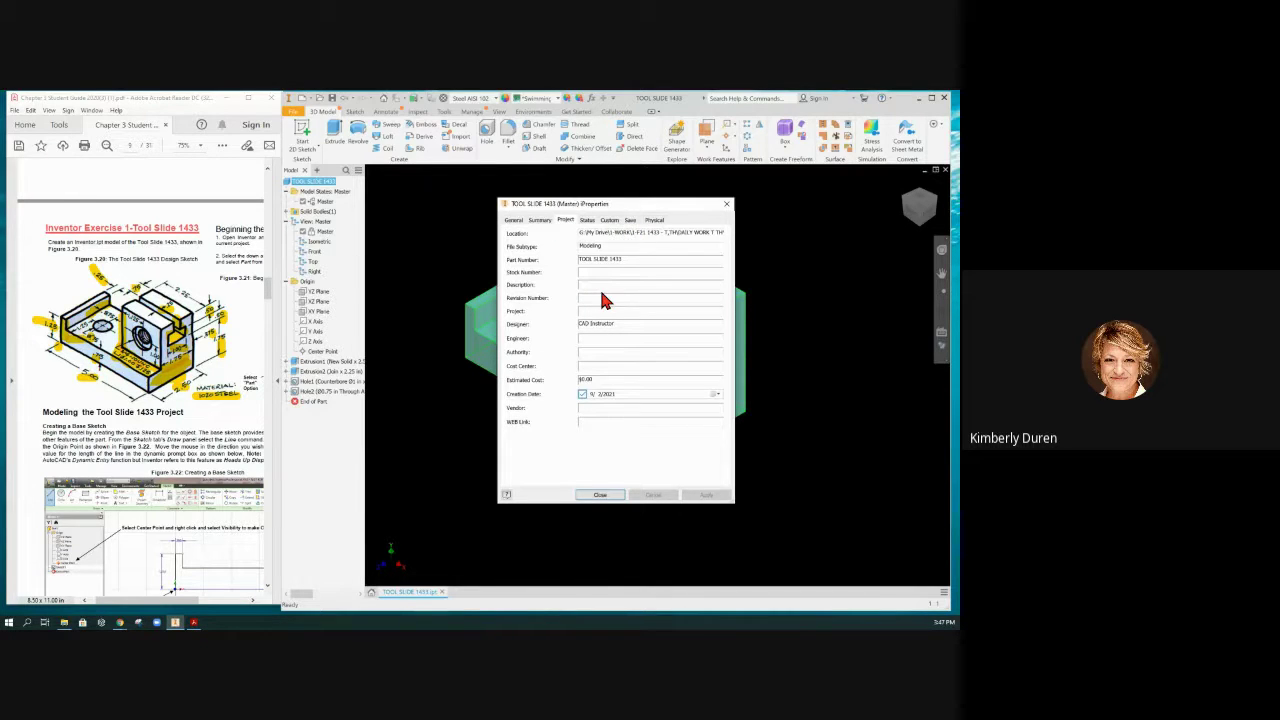
pyautogui.click(655, 220)
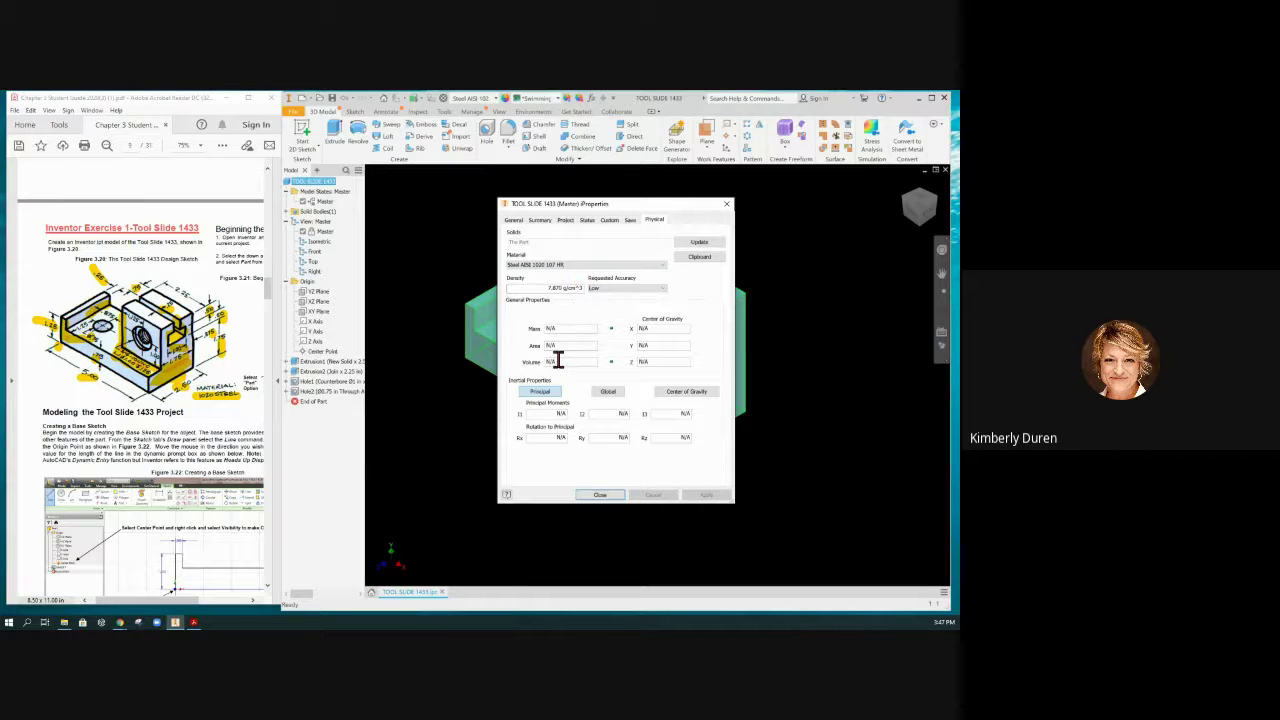
pyautogui.click(697, 244)
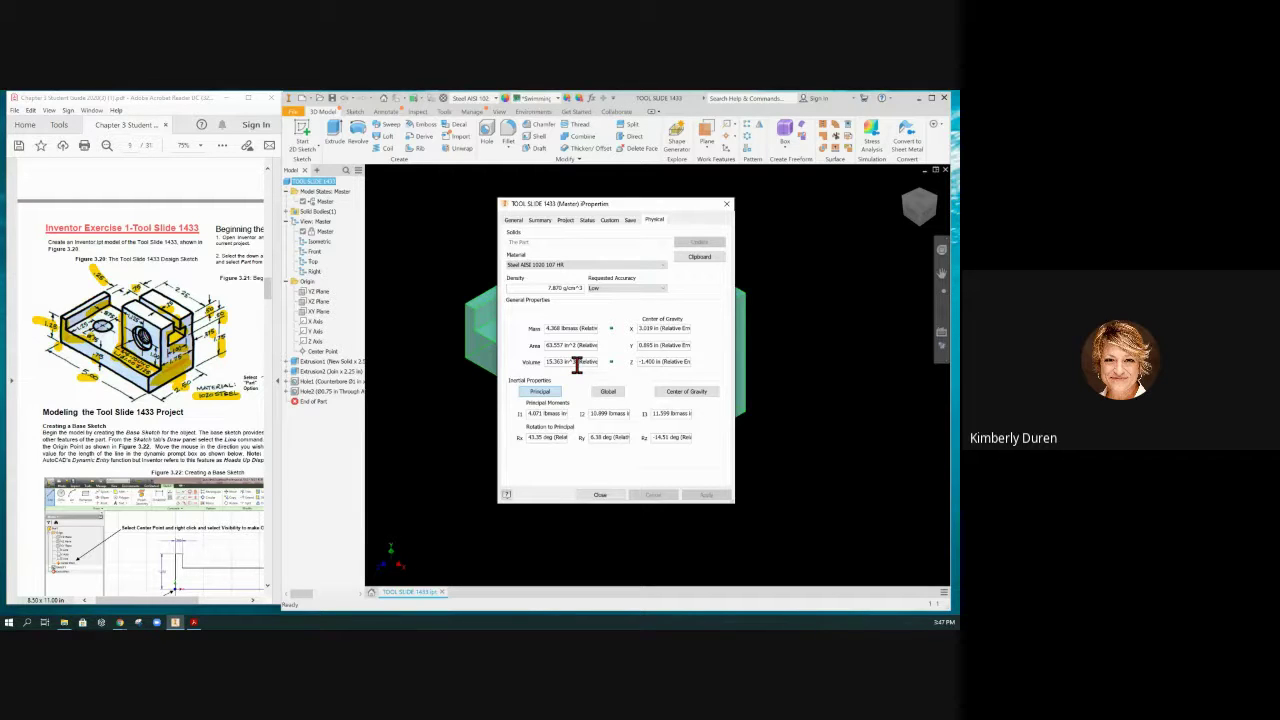
pyautogui.click(600, 495)
pyautogui.click(462, 264)
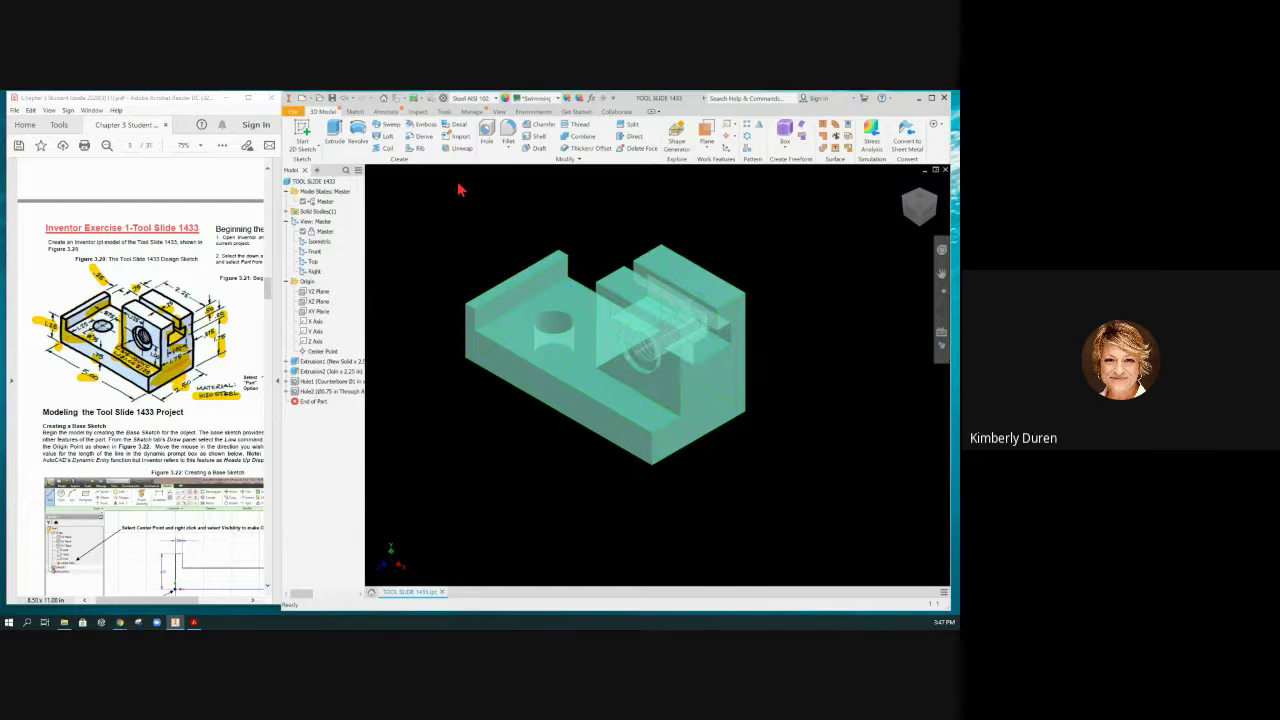
# - Show the Center of Gravity marker on the View tab, orbit to inspect it, then hide it
pyautogui.click(500, 112)
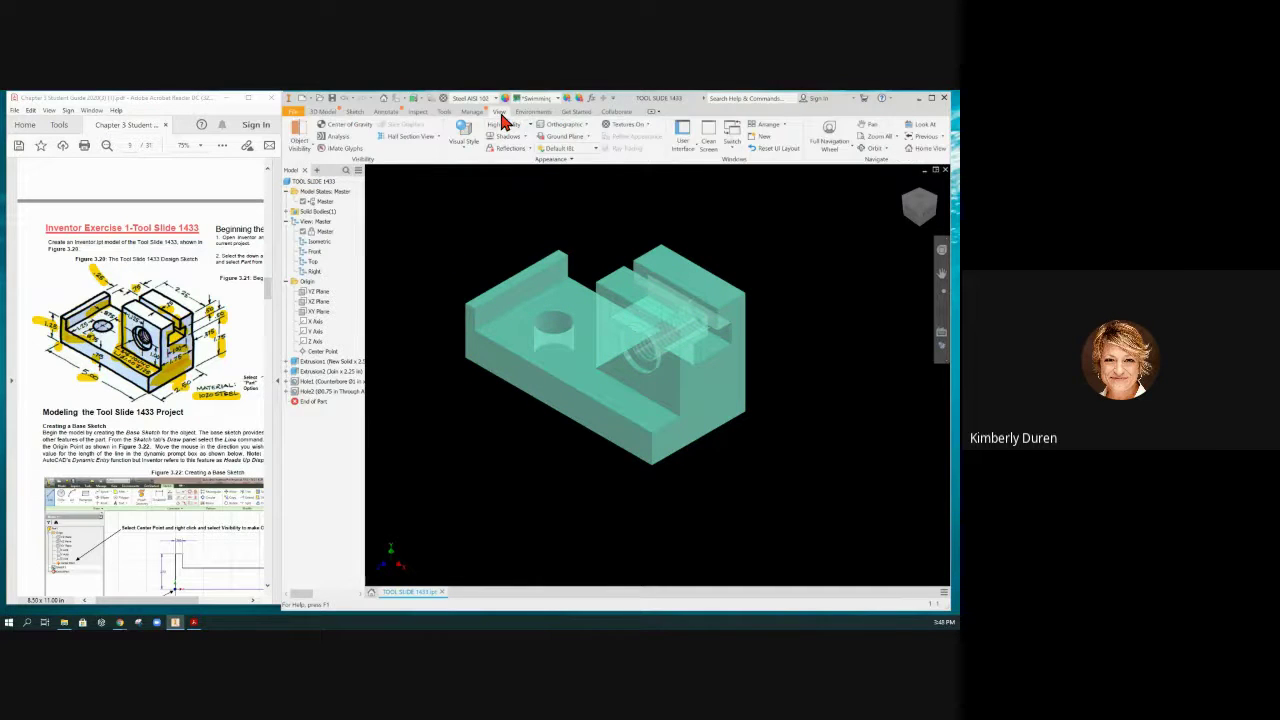
pyautogui.click(337, 128)
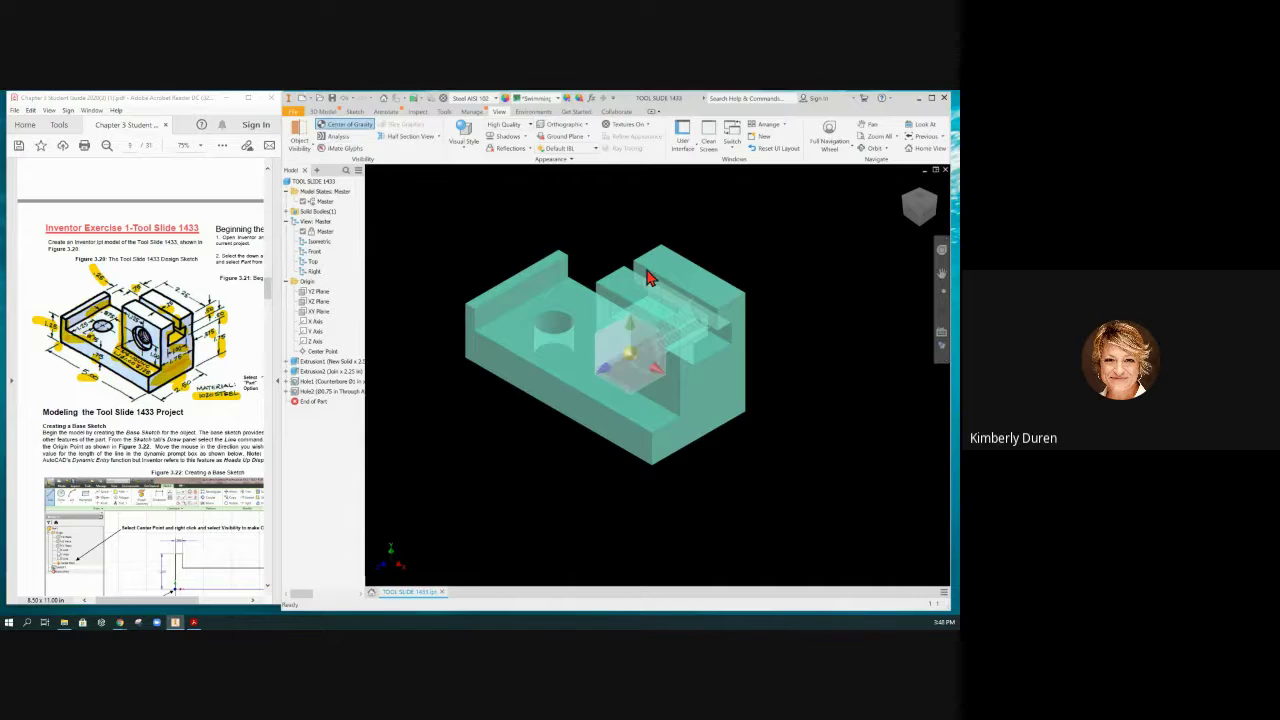
pyautogui.click(912, 205)
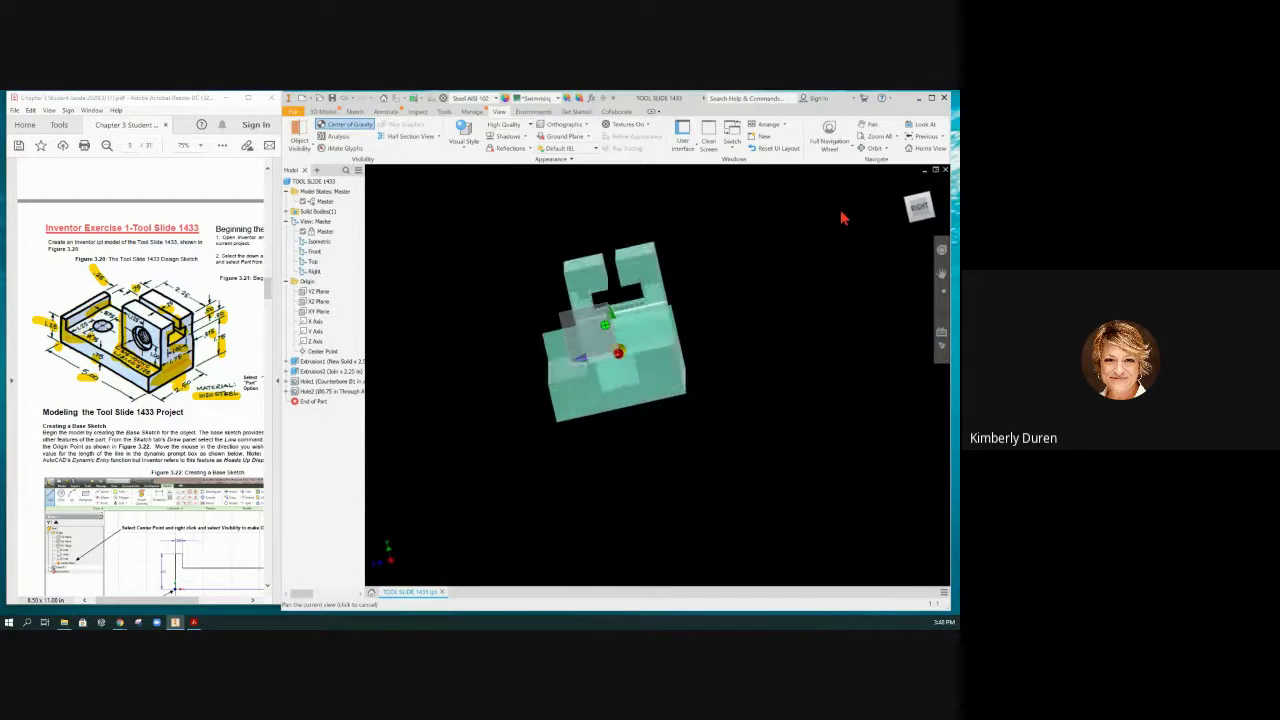
pyautogui.click(920, 199)
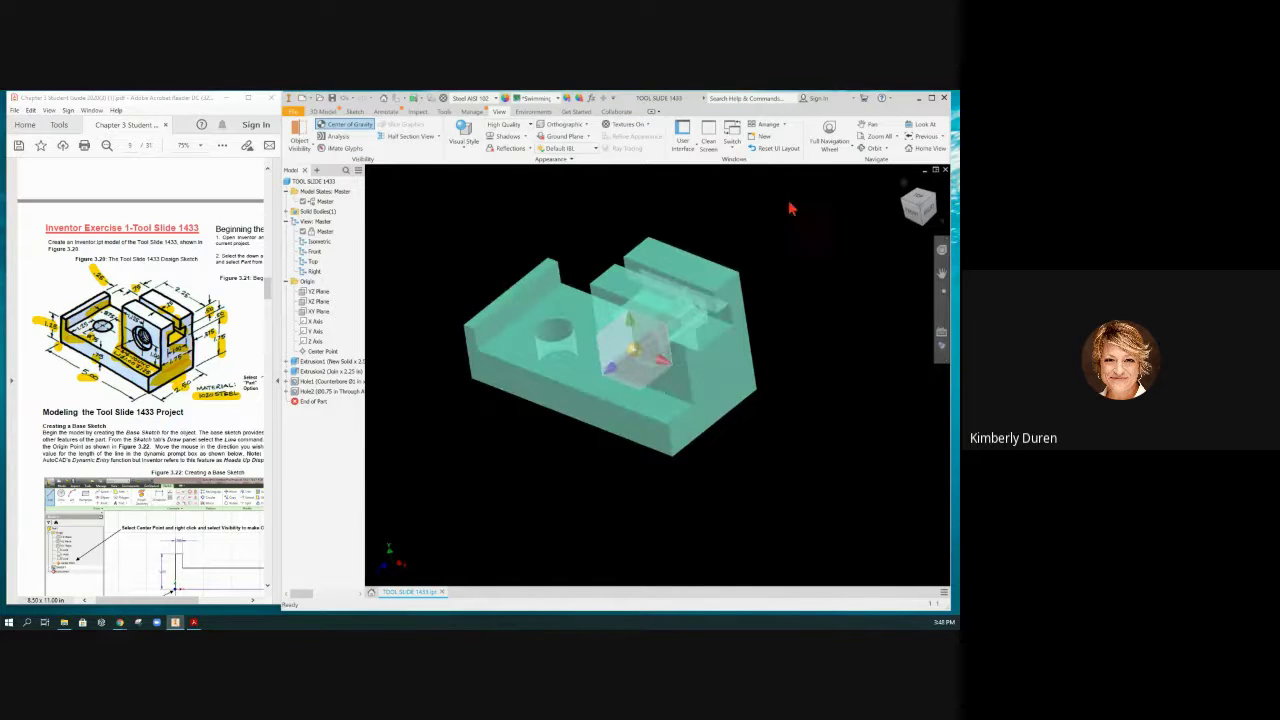
pyautogui.click(345, 124)
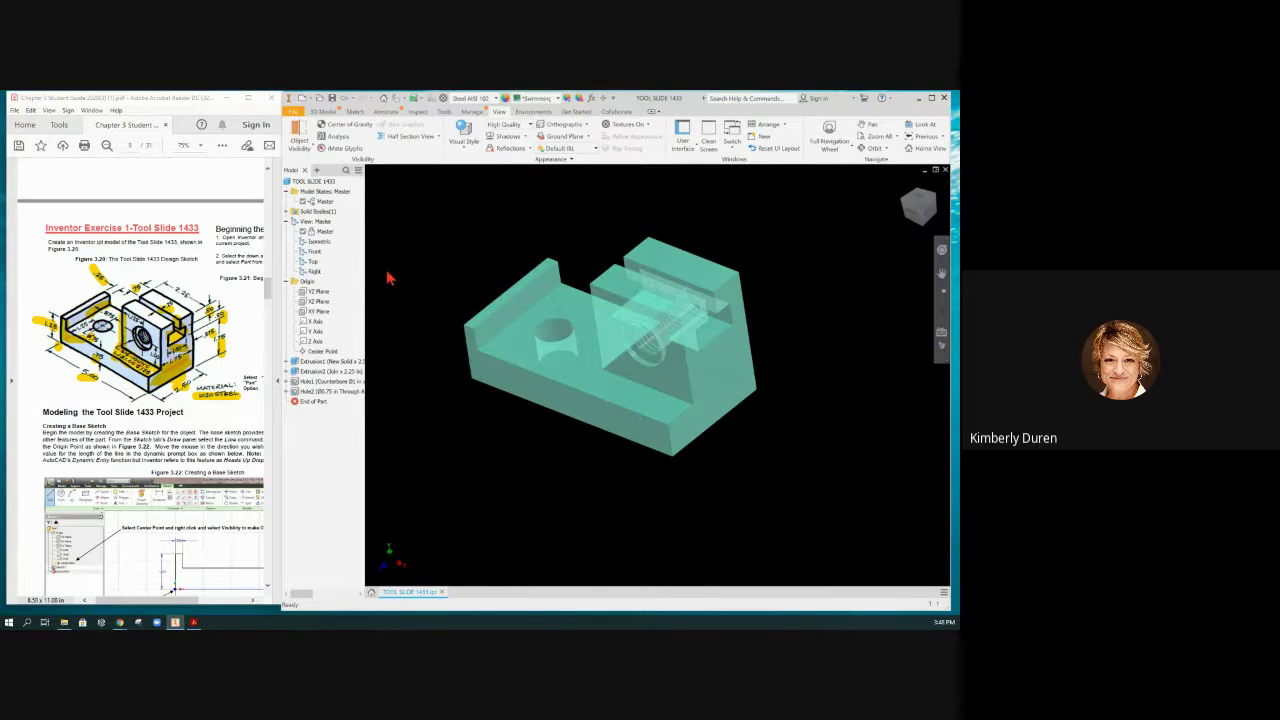